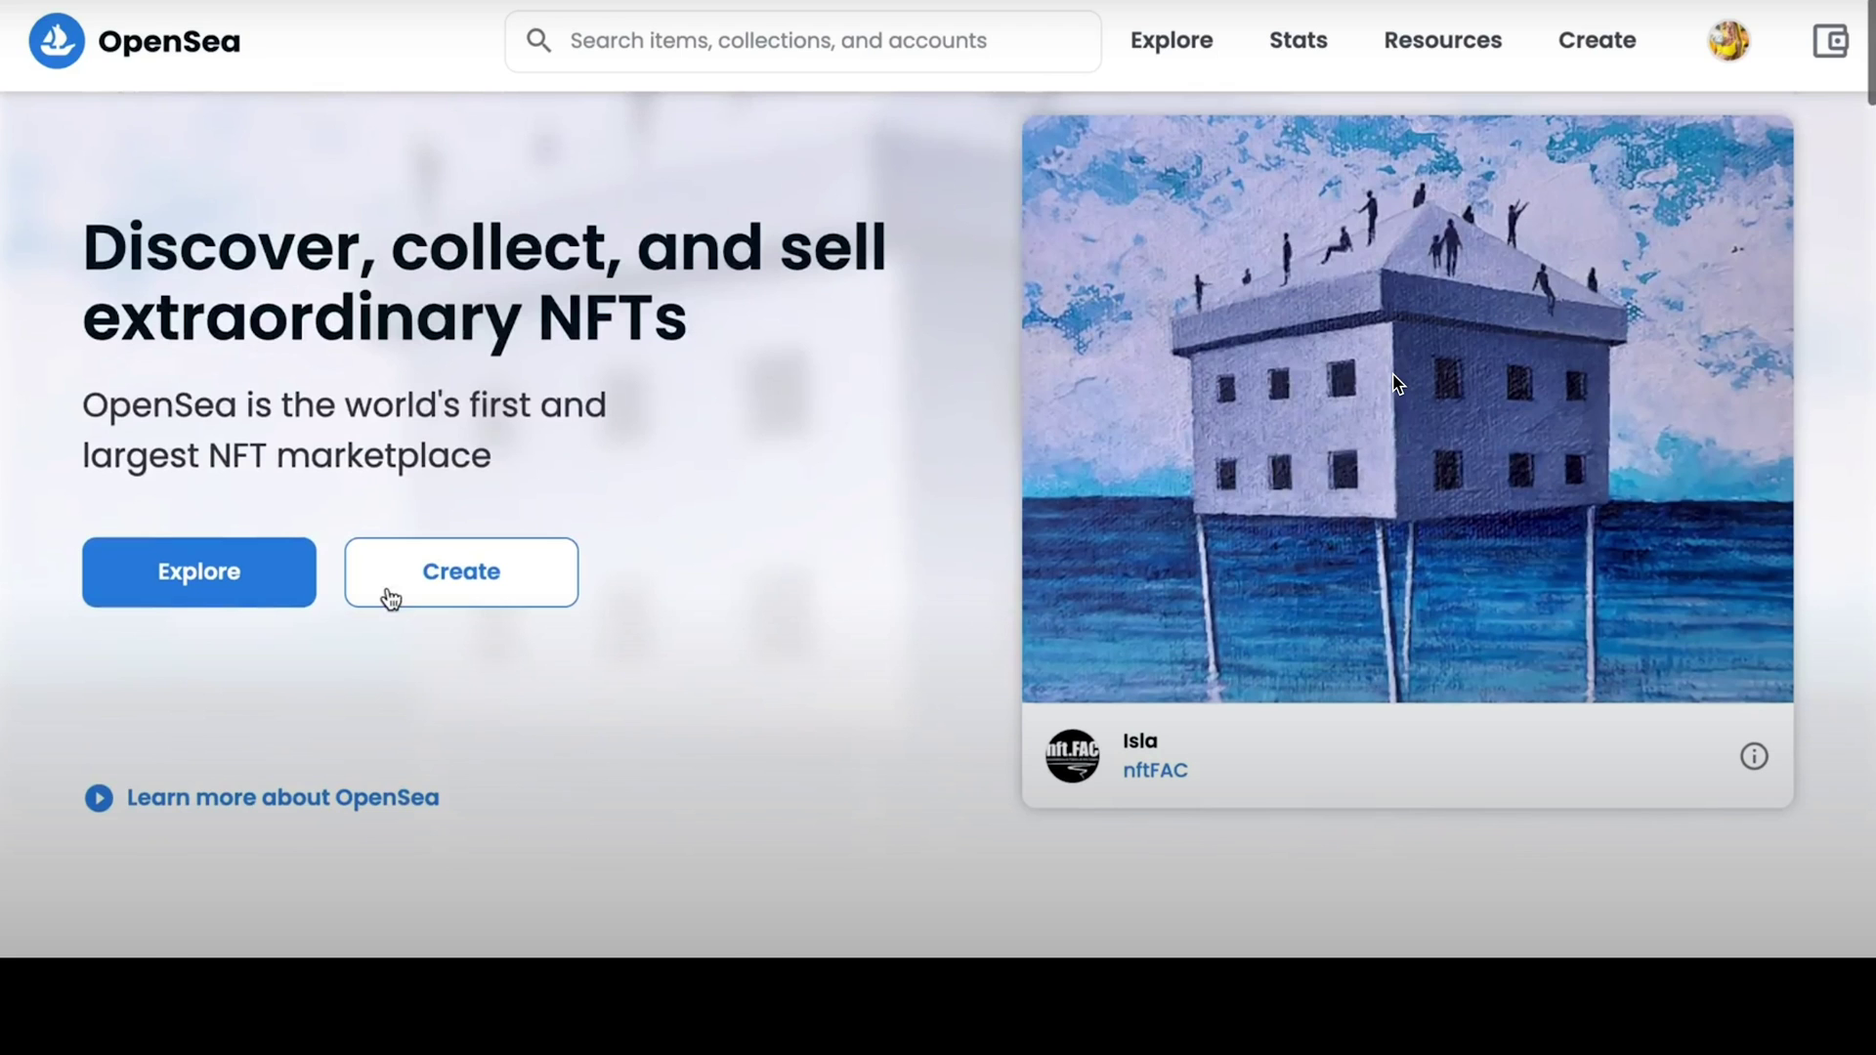
Look through the marketplace home page, covering top collections, trending items, selling guidance, getting-started resources and browsing categories.
{"action": "scroll", "coordinate": [58, 654], "scroll_direction": "down", "scroll_amount": 10}
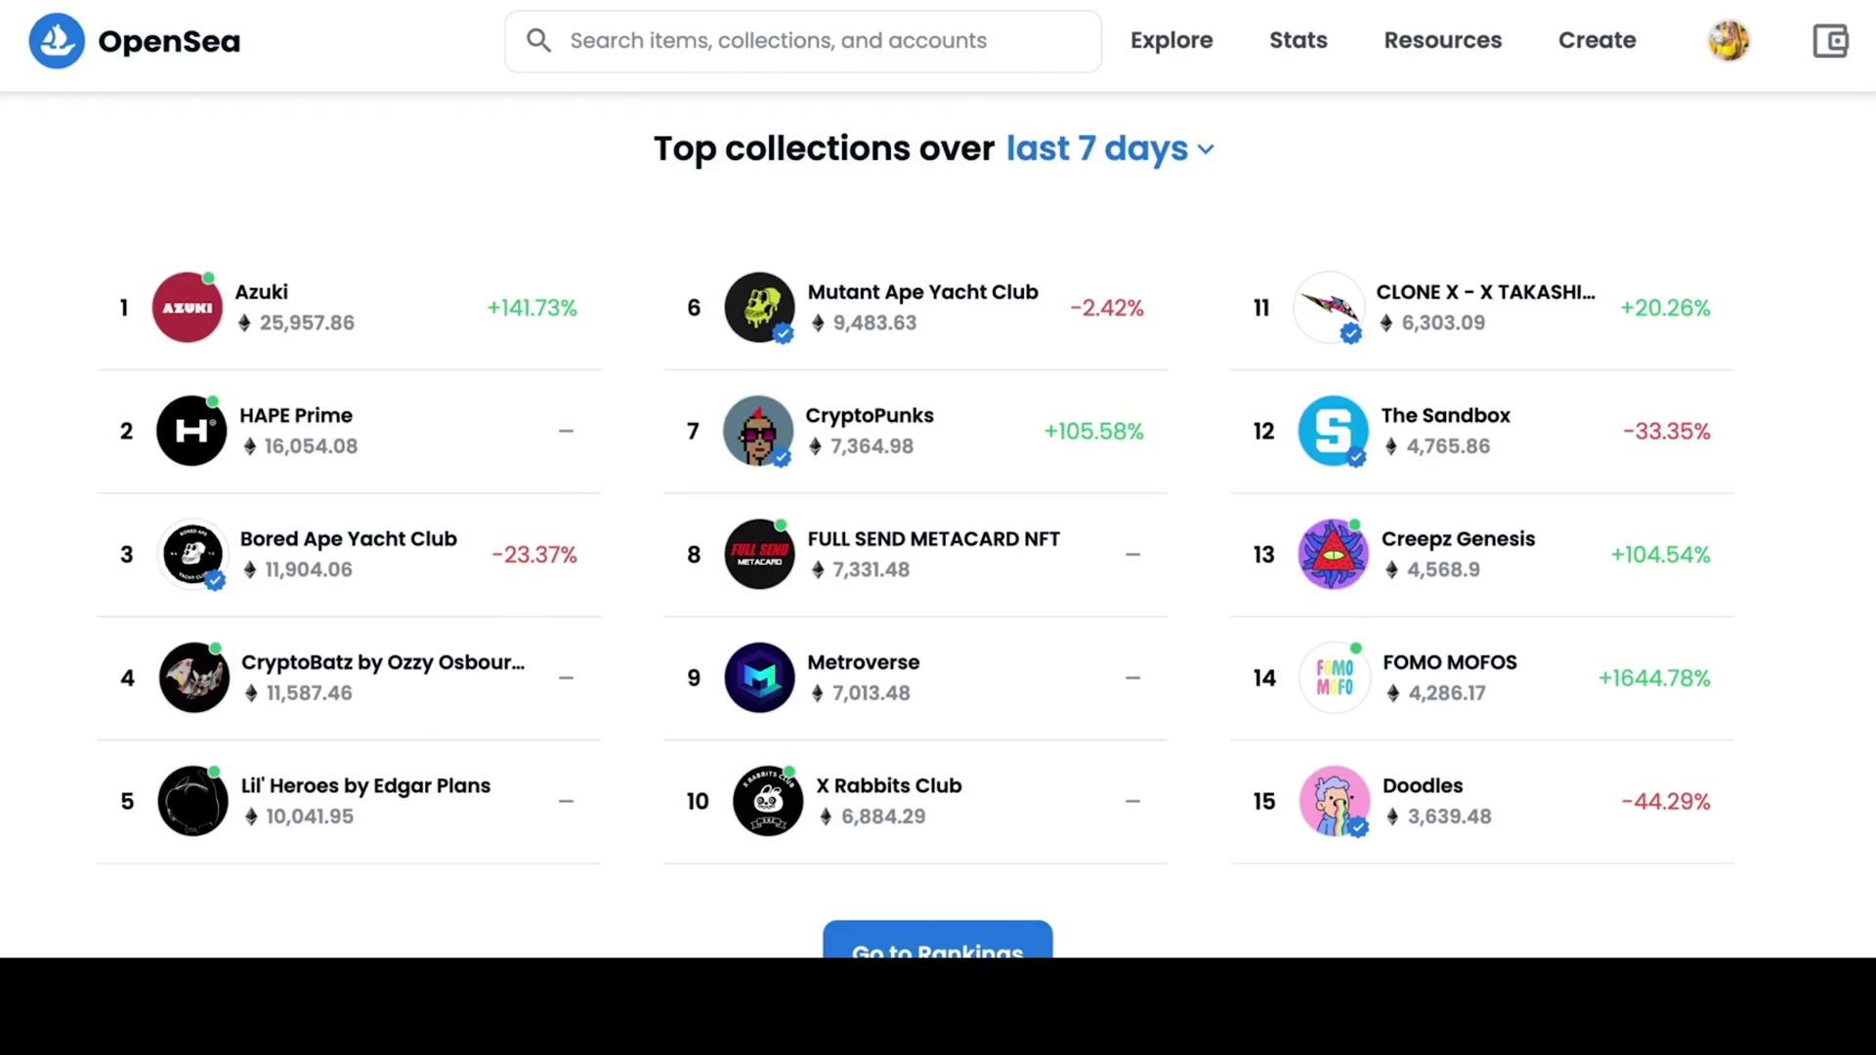
{"action": "scroll", "coordinate": [938, 527], "scroll_direction": "down", "scroll_amount": 10}
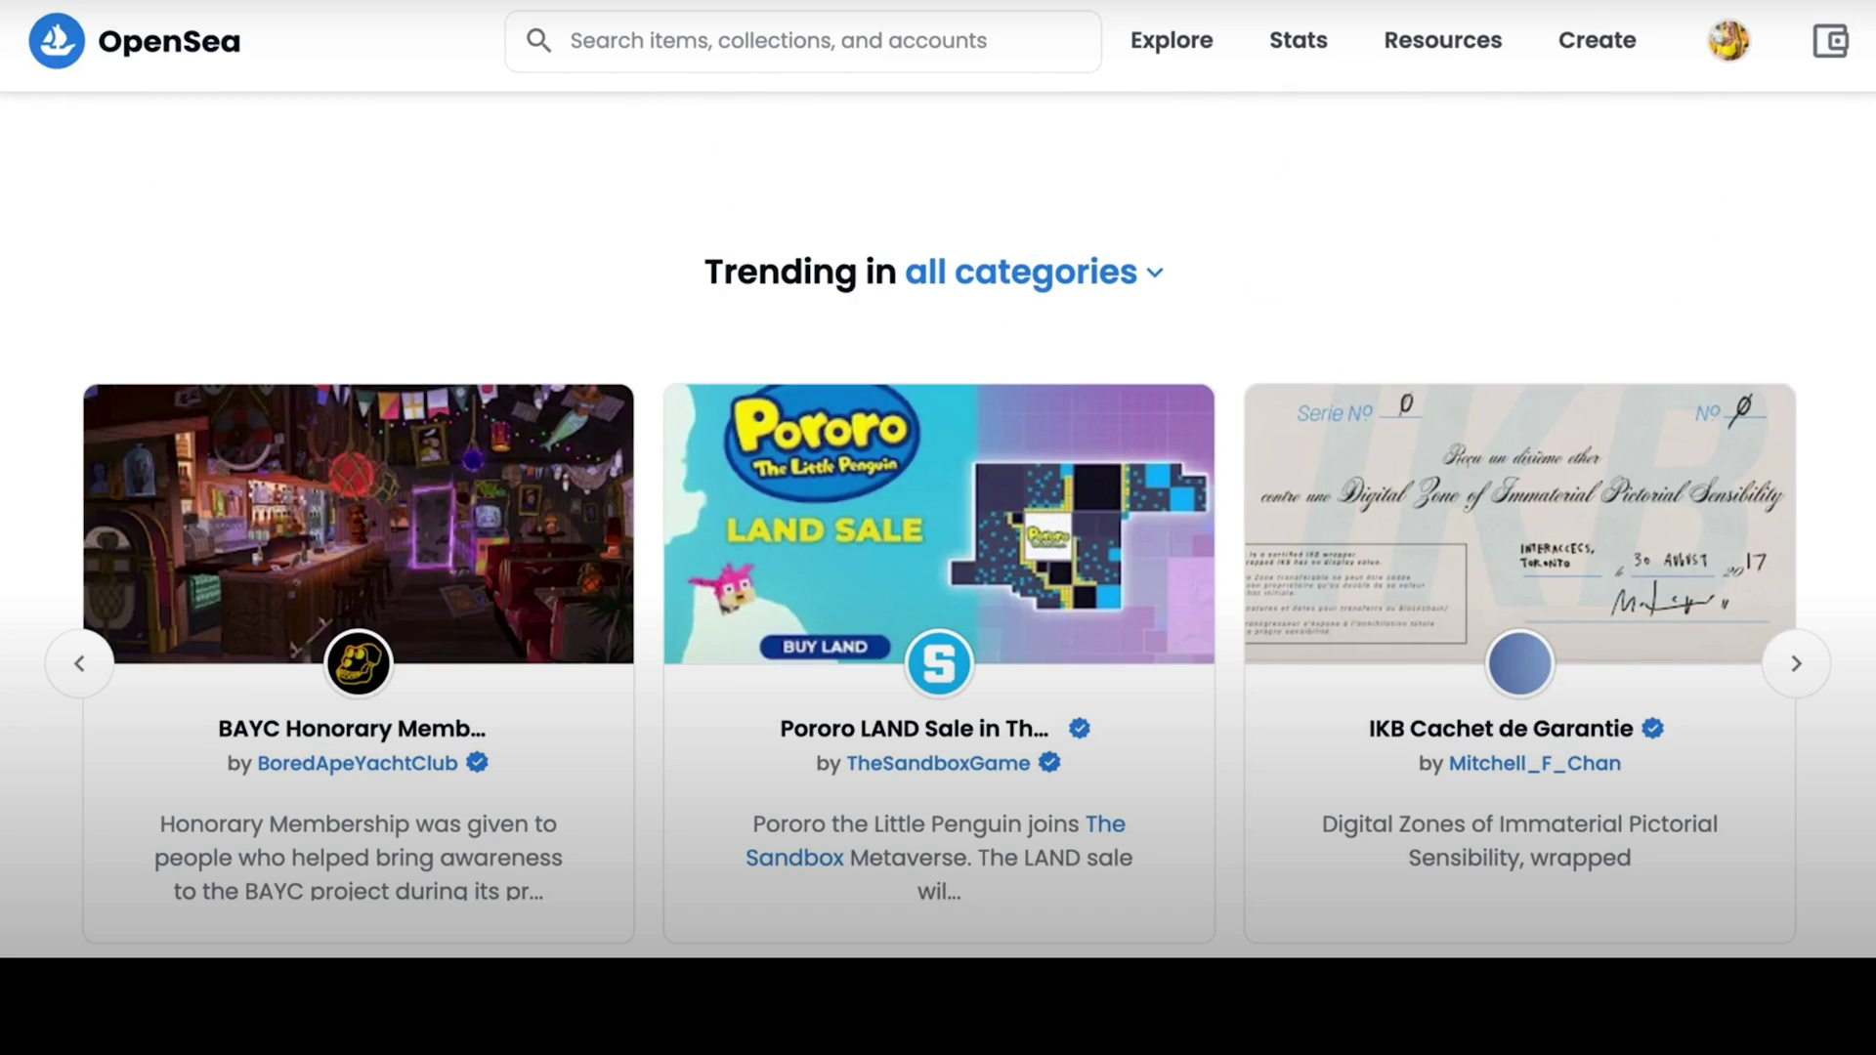
{"action": "scroll", "coordinate": [1867, 489], "scroll_direction": "down", "scroll_amount": 10}
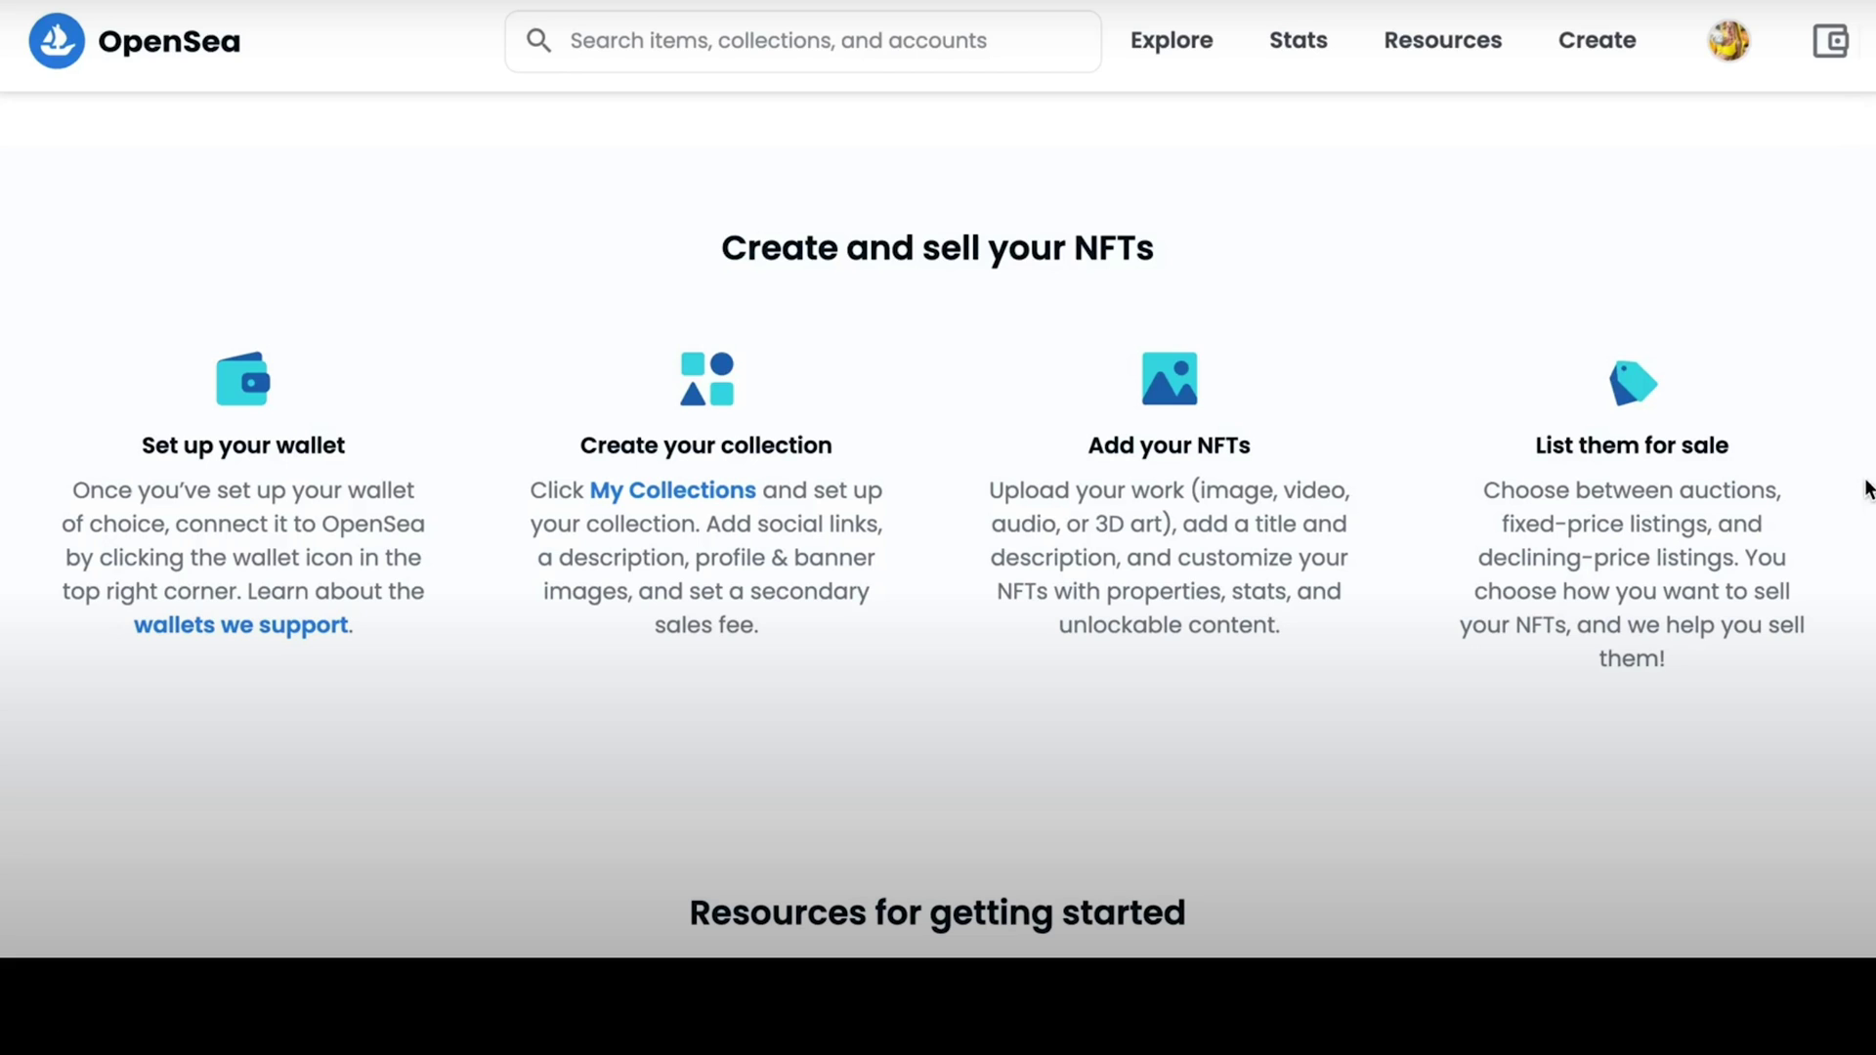
{"action": "scroll", "coordinate": [1868, 488], "scroll_direction": "down", "scroll_amount": 8}
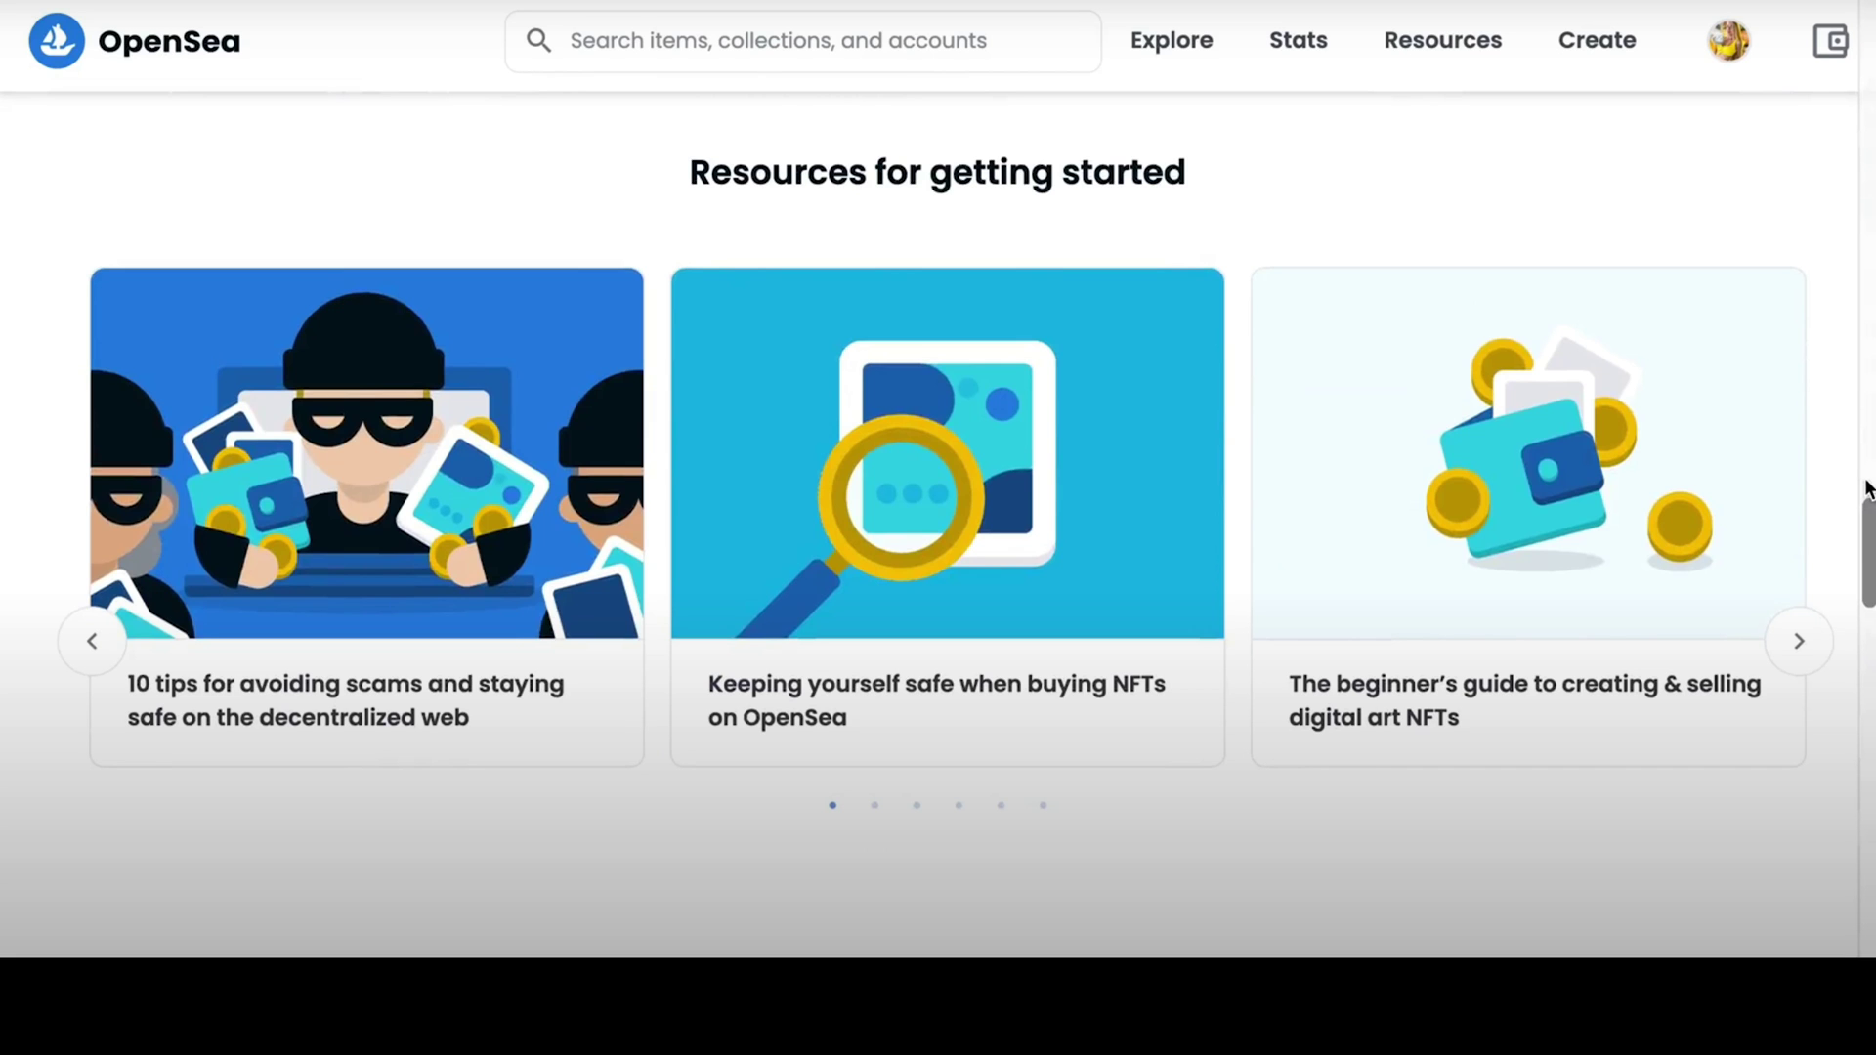
{"action": "scroll", "coordinate": [1867, 488], "scroll_direction": "down", "scroll_amount": 8}
{"action": "scroll", "coordinate": [1867, 489], "scroll_direction": "down", "scroll_amount": 4}
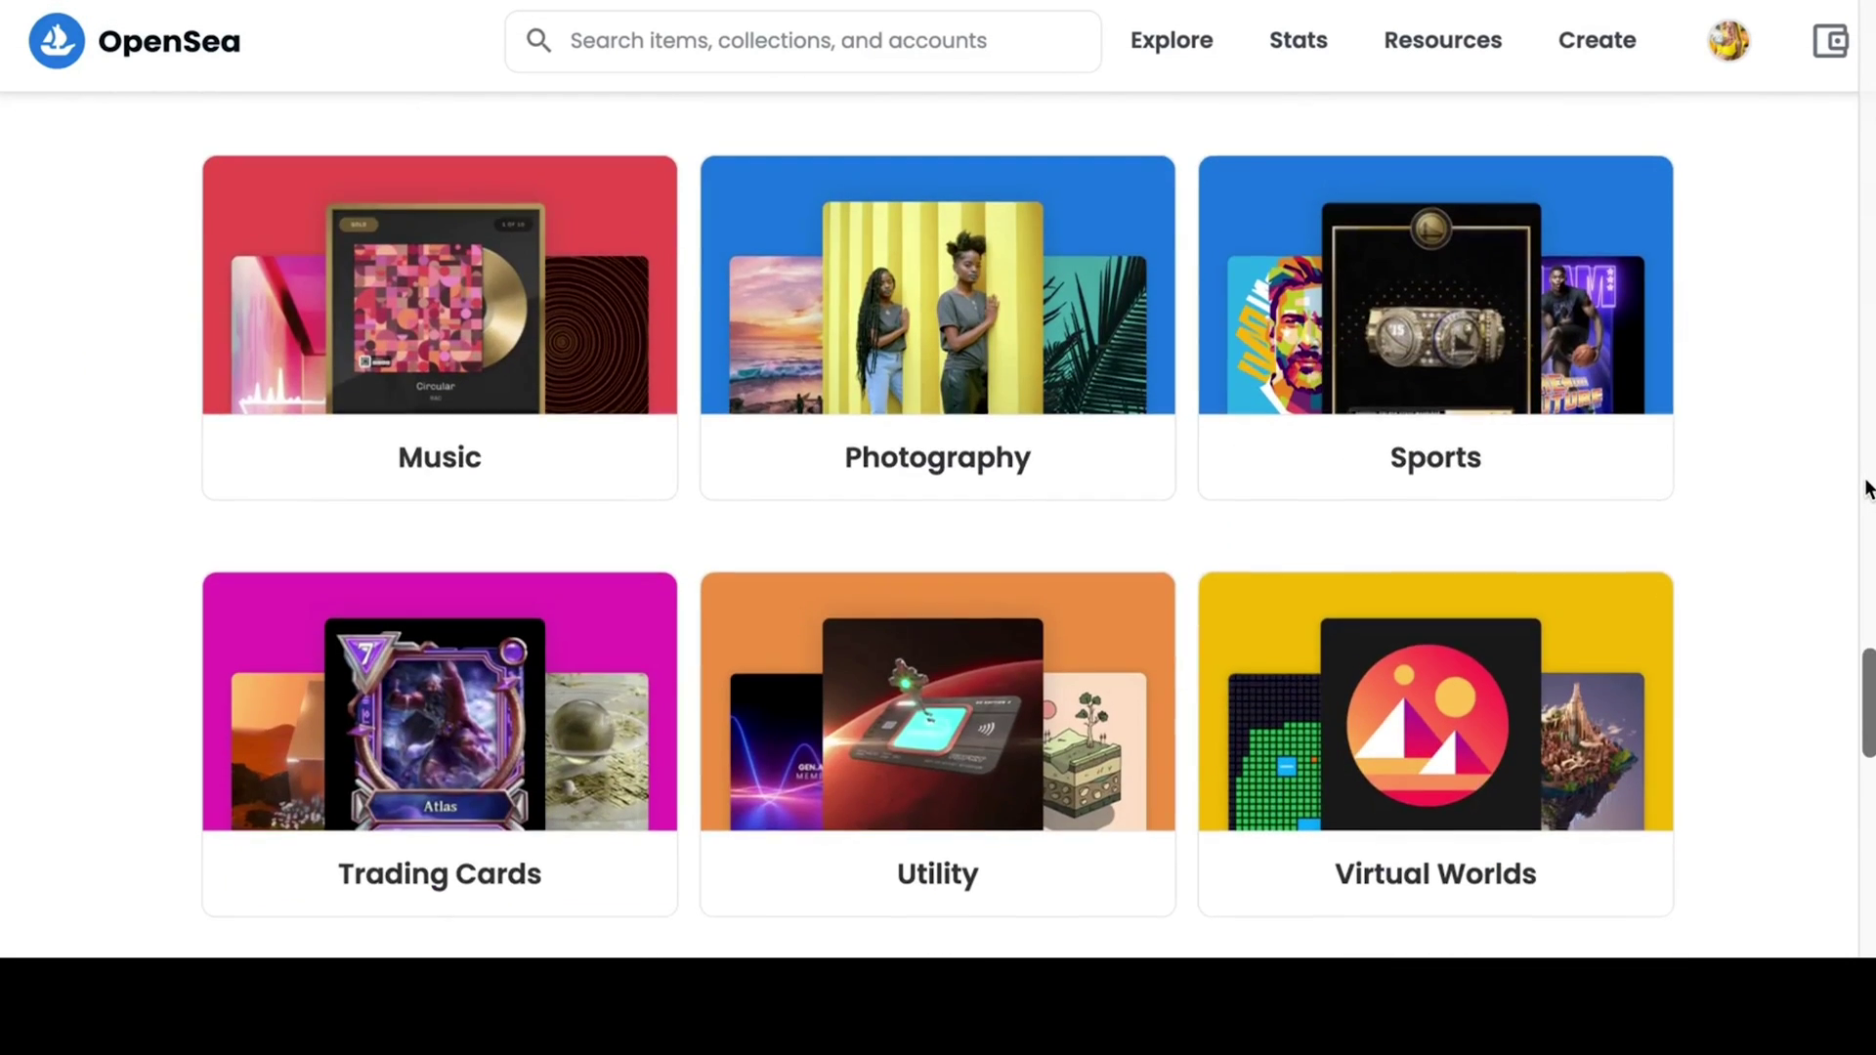
{"action": "scroll", "coordinate": [1867, 488], "scroll_direction": "down", "scroll_amount": 15}
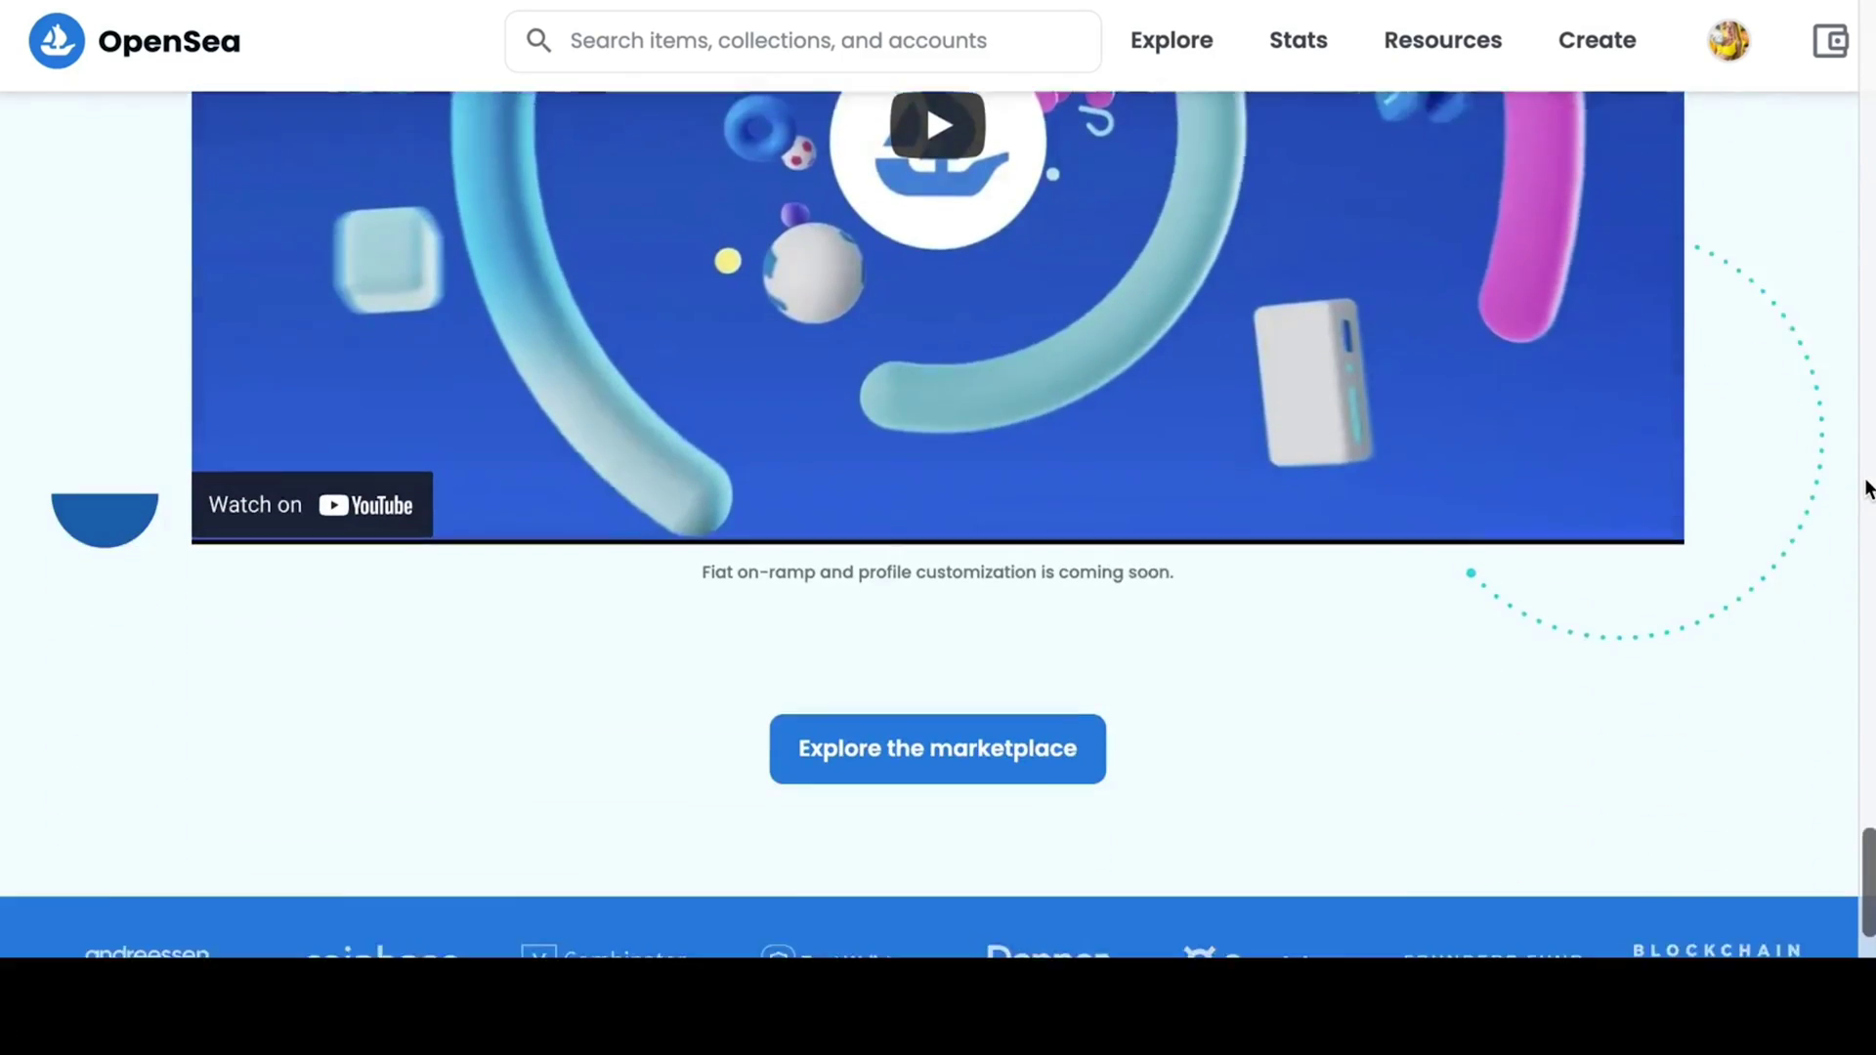
{"action": "scroll", "coordinate": [1868, 488], "scroll_direction": "down", "scroll_amount": 3}
{"action": "scroll", "coordinate": [843, 242], "scroll_direction": "down", "scroll_amount": 1}
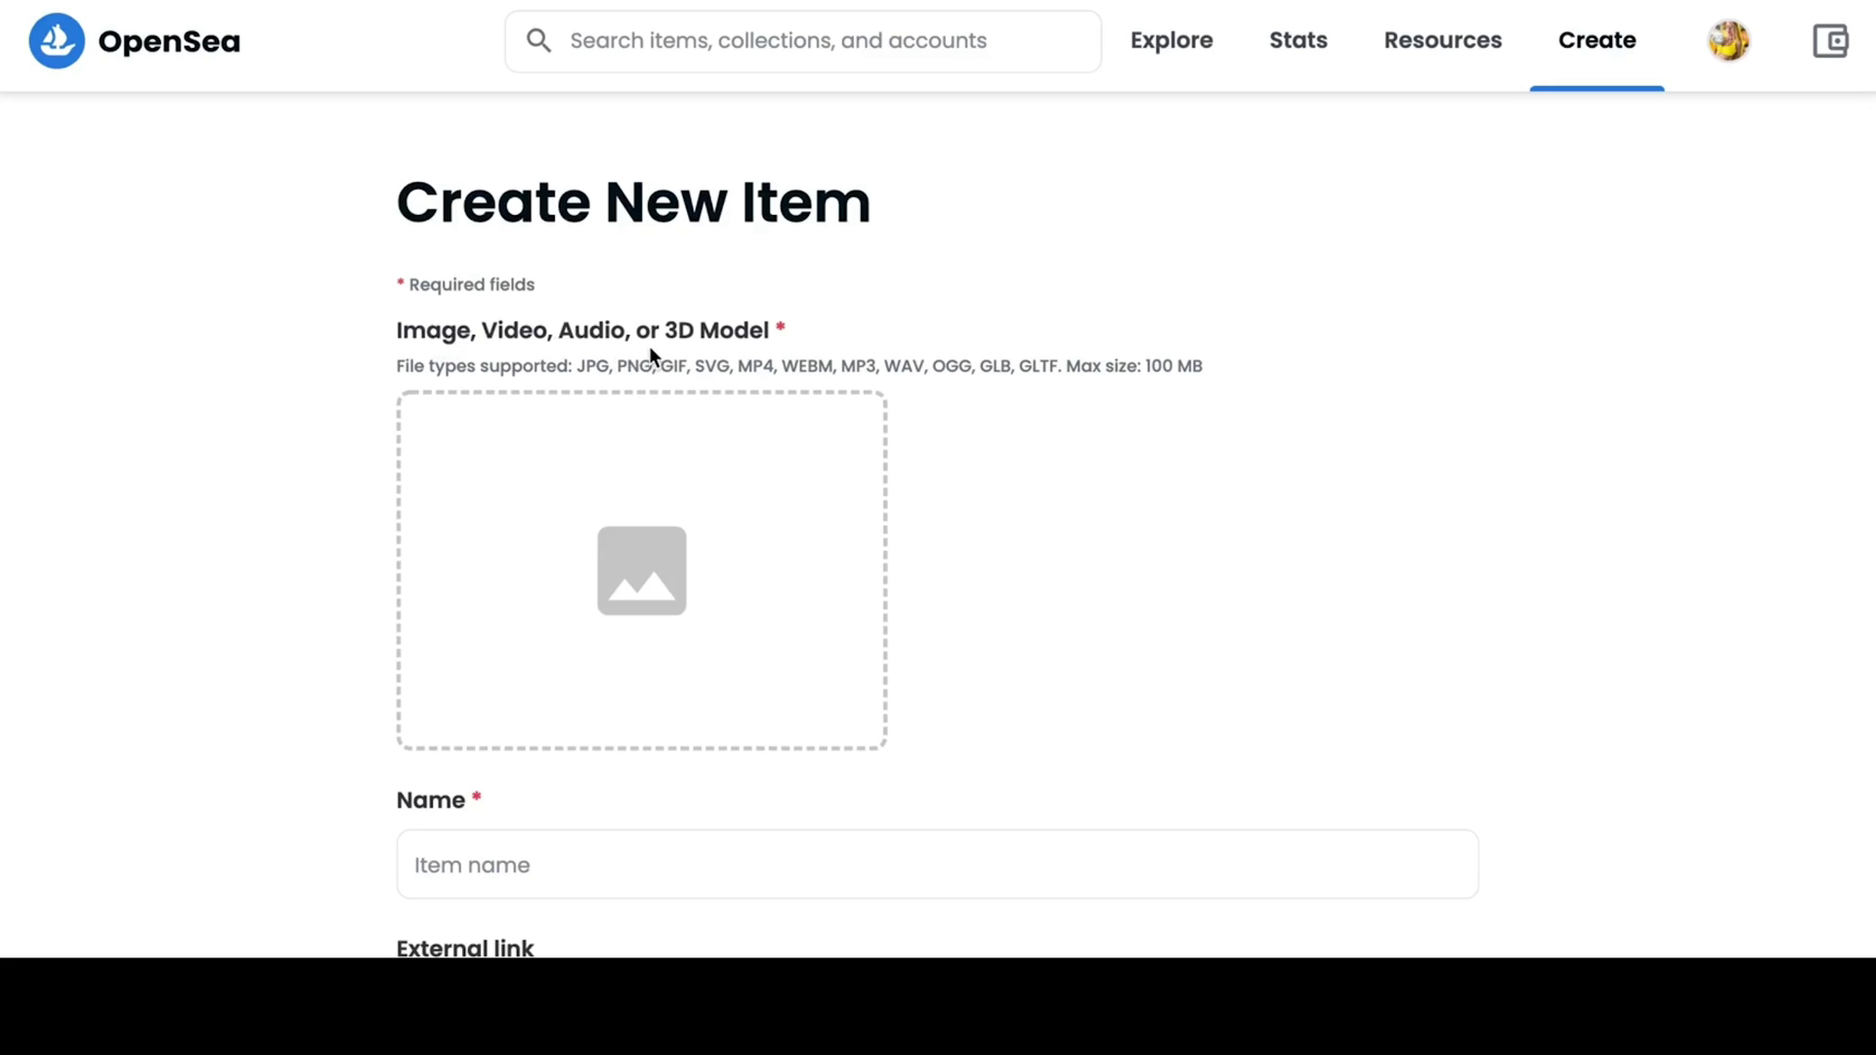
Copy the title BLONDYCHAIN BTC from the prepared note and enter it as the new item's name on OpenSea.
{"action": "scroll", "coordinate": [703, 333], "scroll_direction": "down", "scroll_amount": 3}
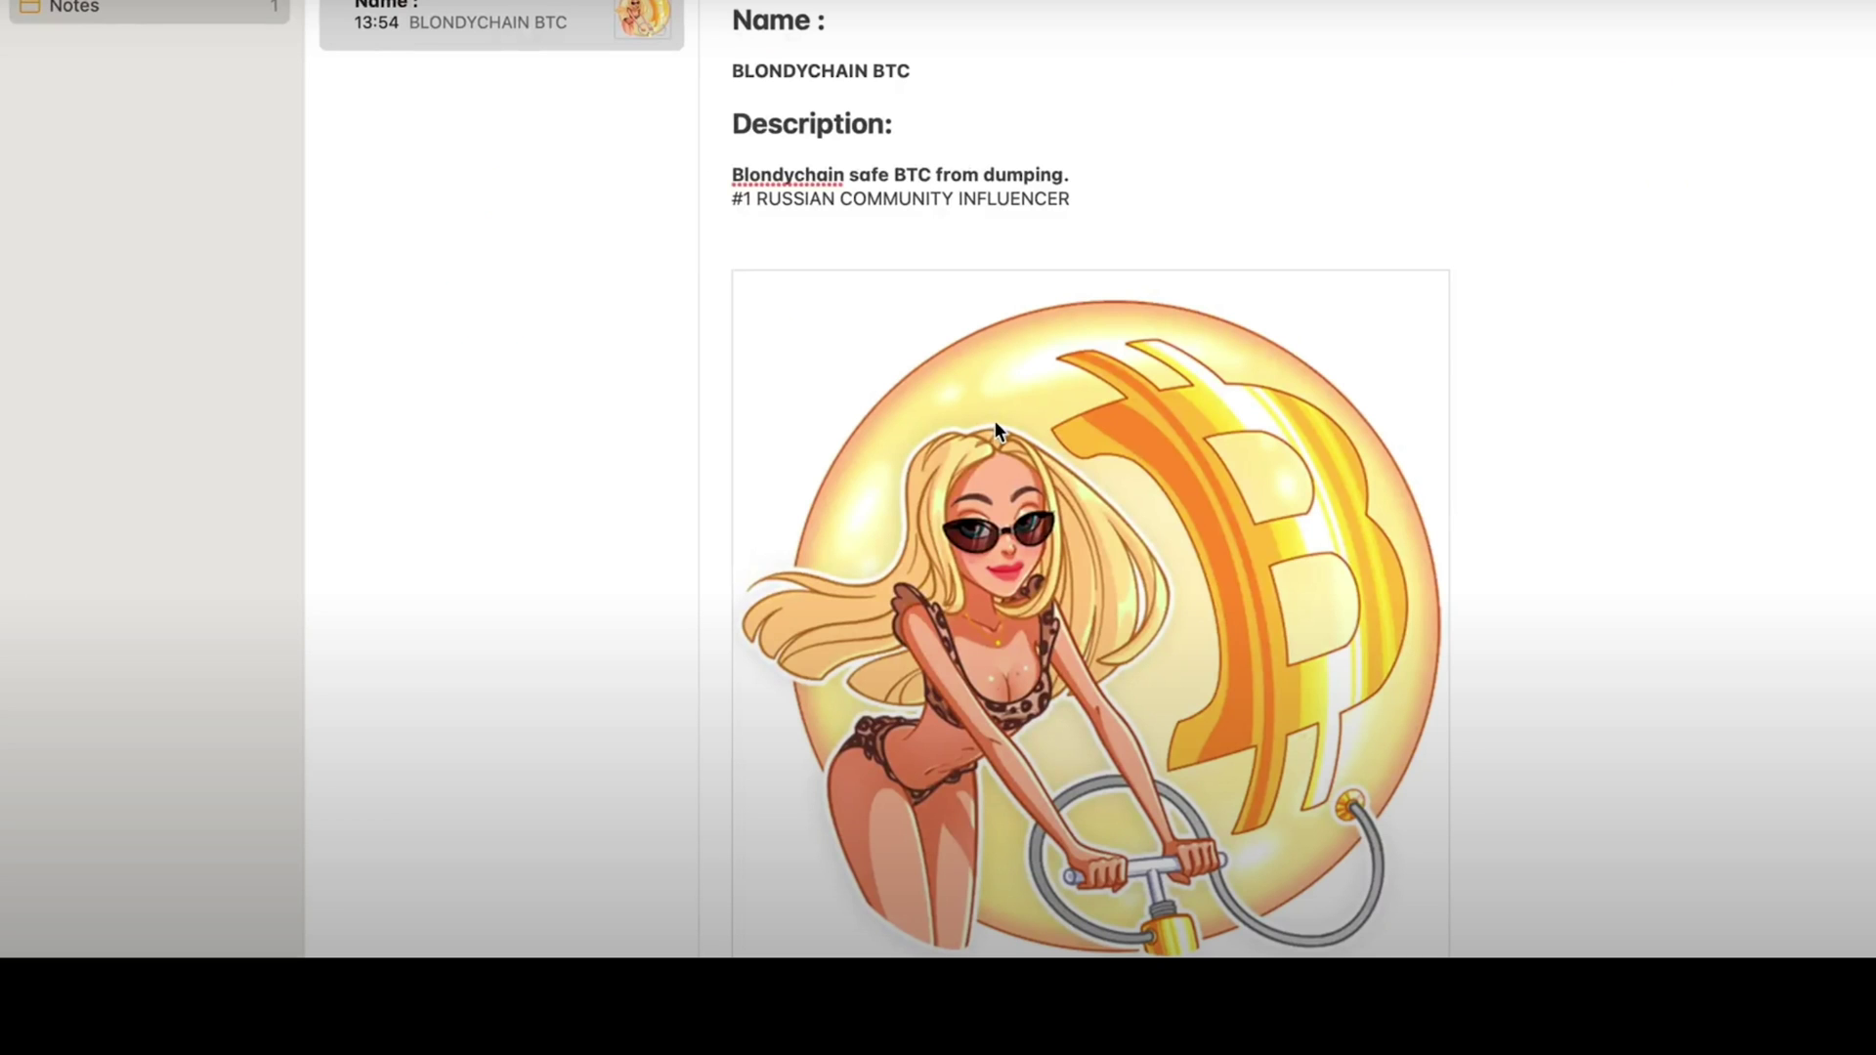
{"action": "triple_click", "coordinate": [890, 68]}
{"action": "key", "text": "super+c"}
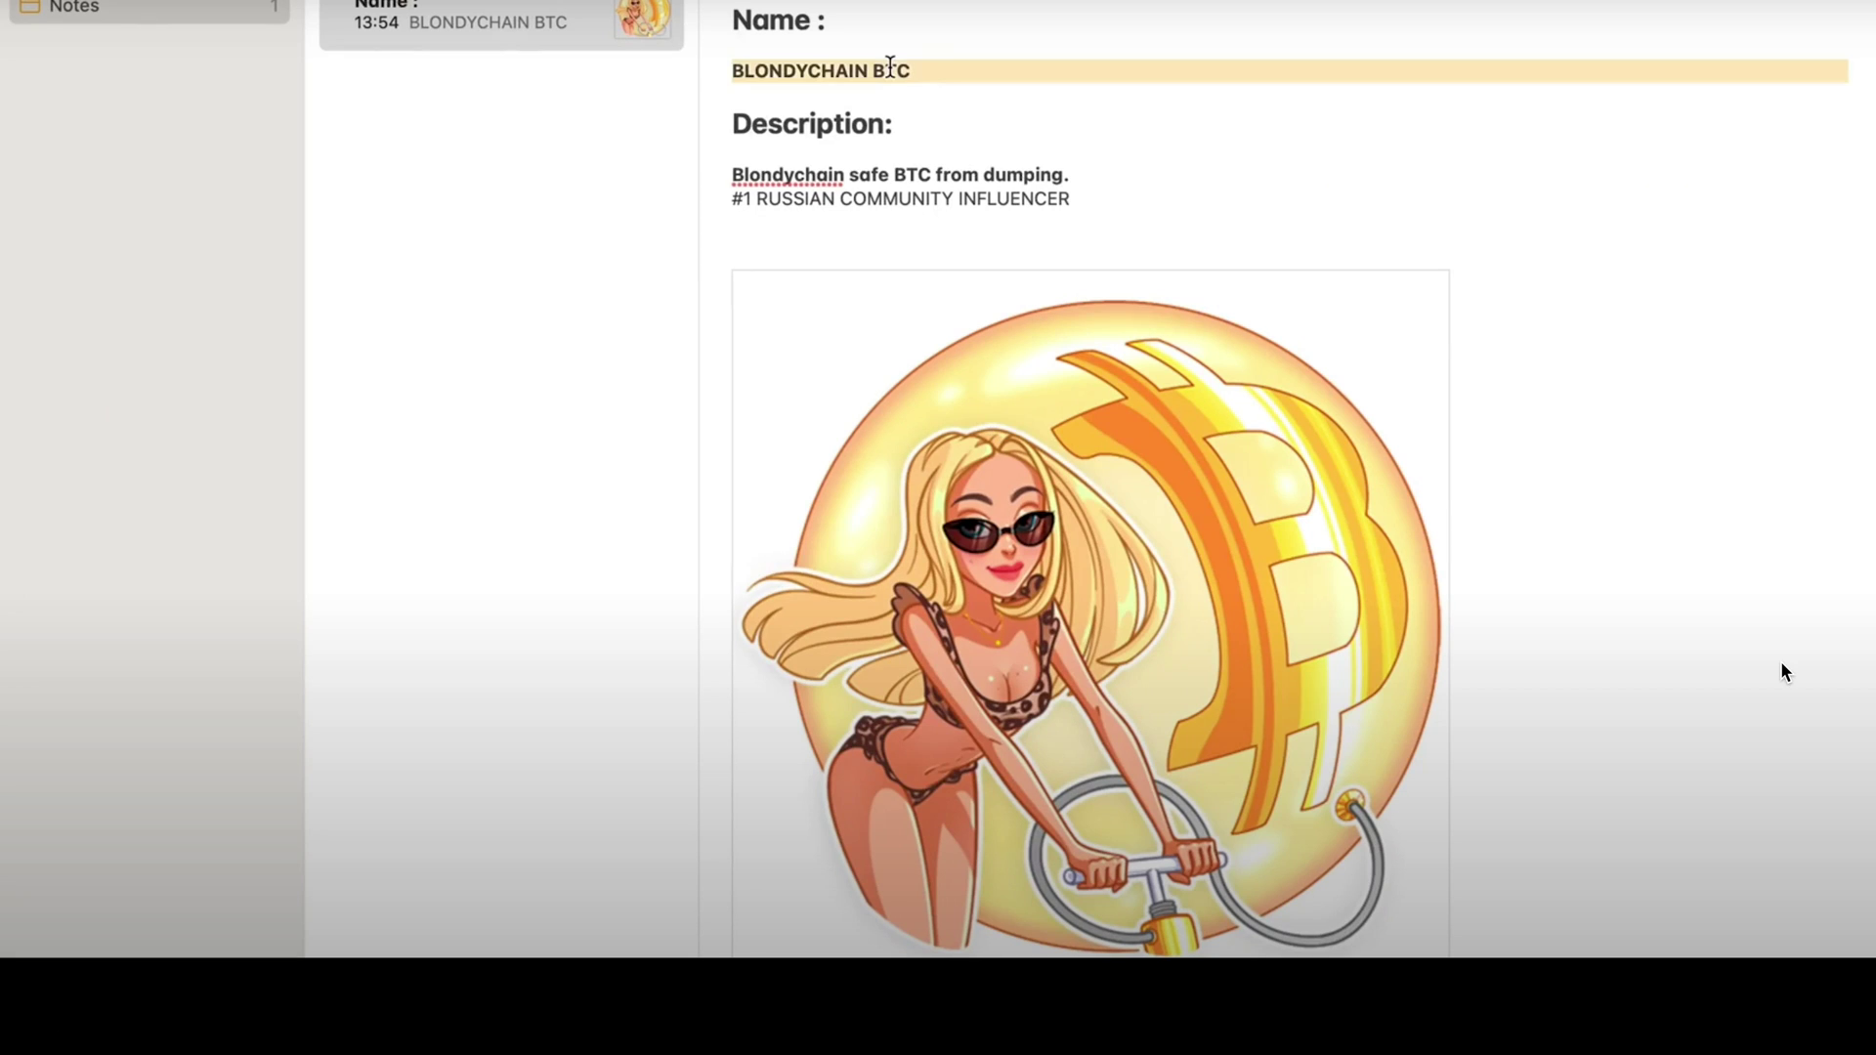
{"action": "key", "text": "super+Tab"}
{"action": "scroll", "coordinate": [607, 381], "scroll_direction": "down", "scroll_amount": 6}
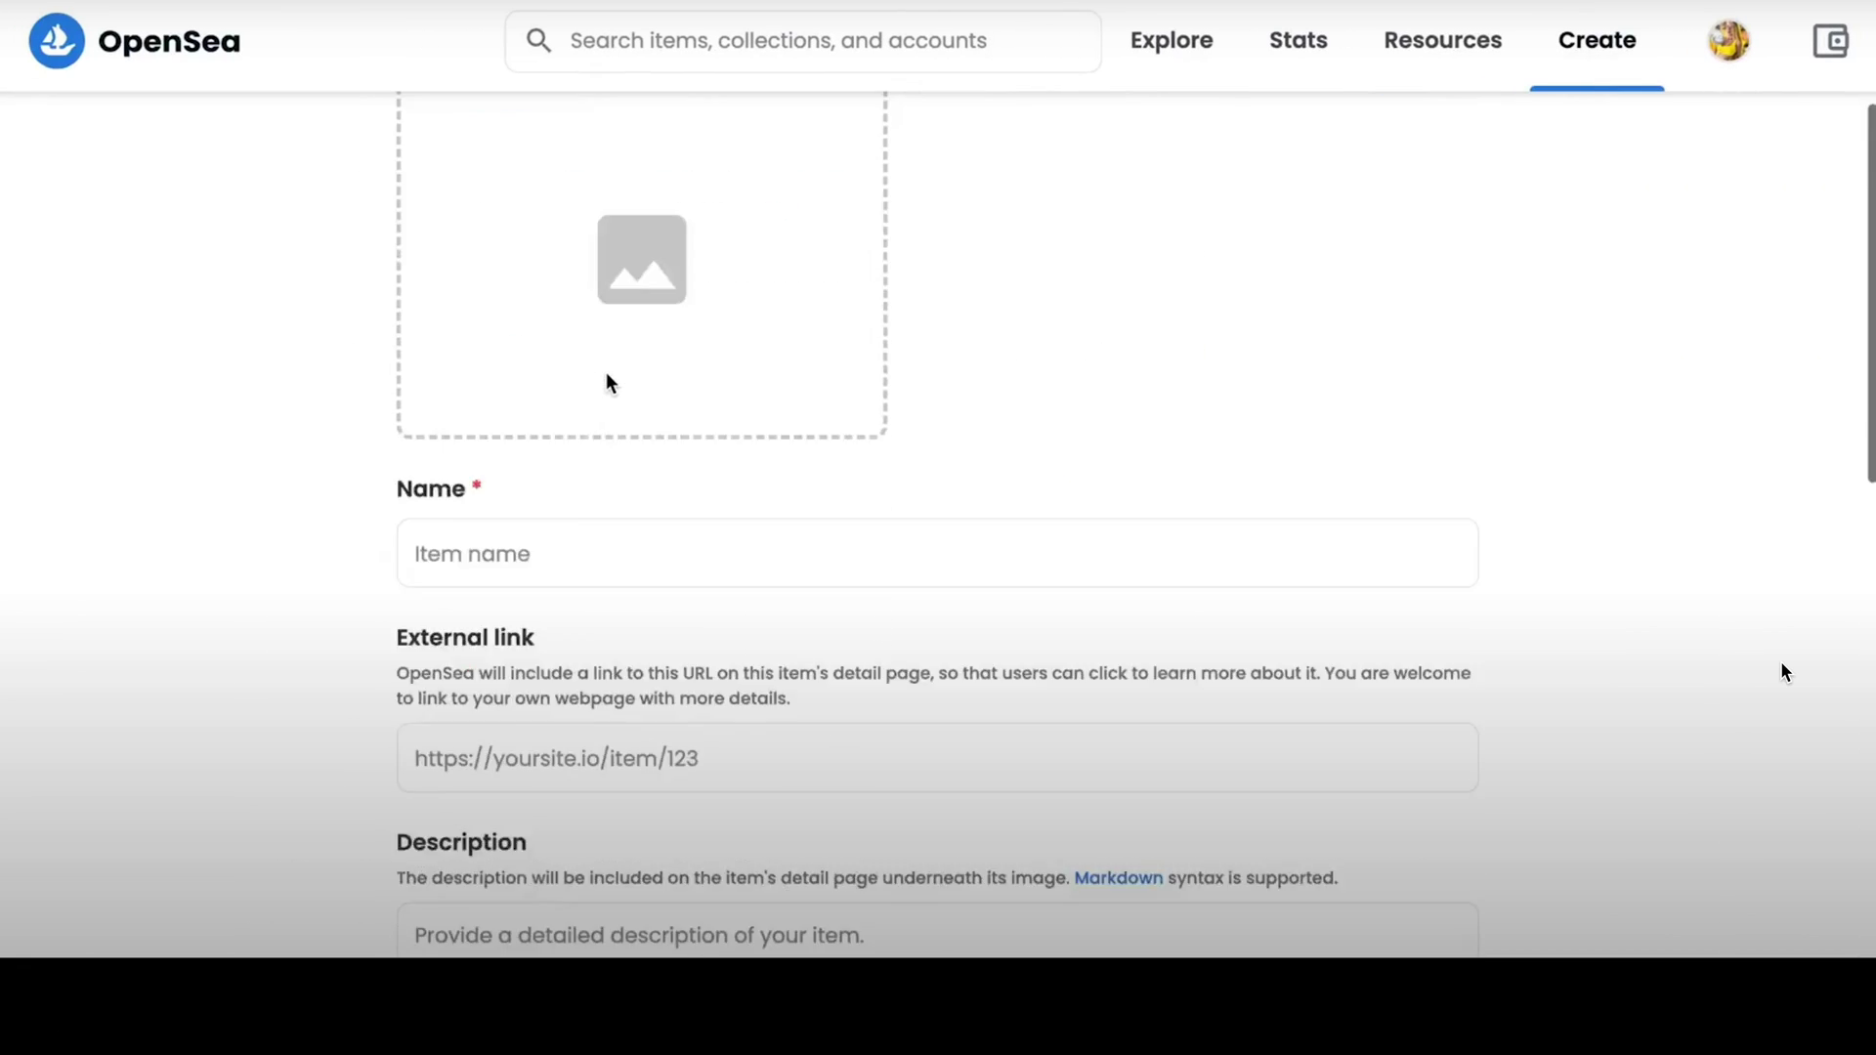
{"action": "left_click", "coordinate": [519, 269]}
{"action": "key", "text": "super+v"}
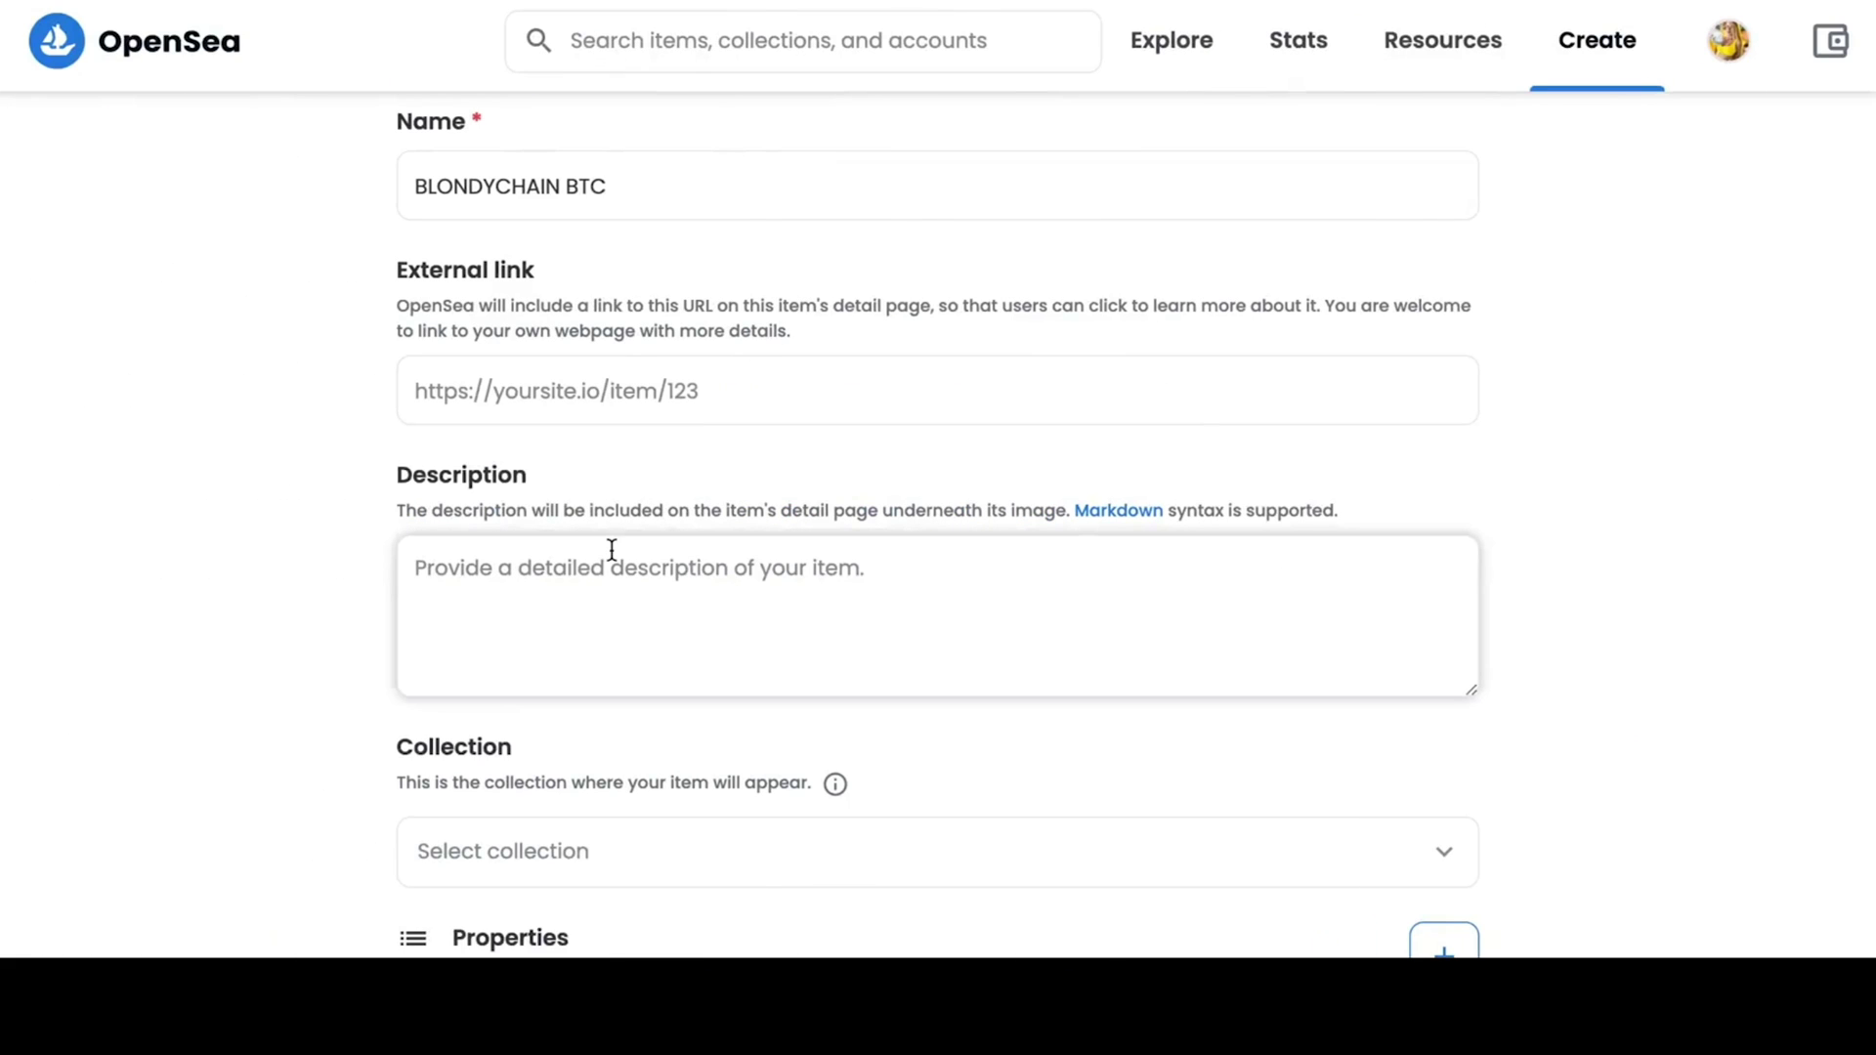
Fill in the item's description with "londychain safe BTC from dumping." and "#1 RUSSIAN COMMUNITY INFLUENCER" on a second line.
{"action": "type", "text": "londychain safe BTC from dumping. #1 RUSSIAN COMMUNITY INFLUENCER"}
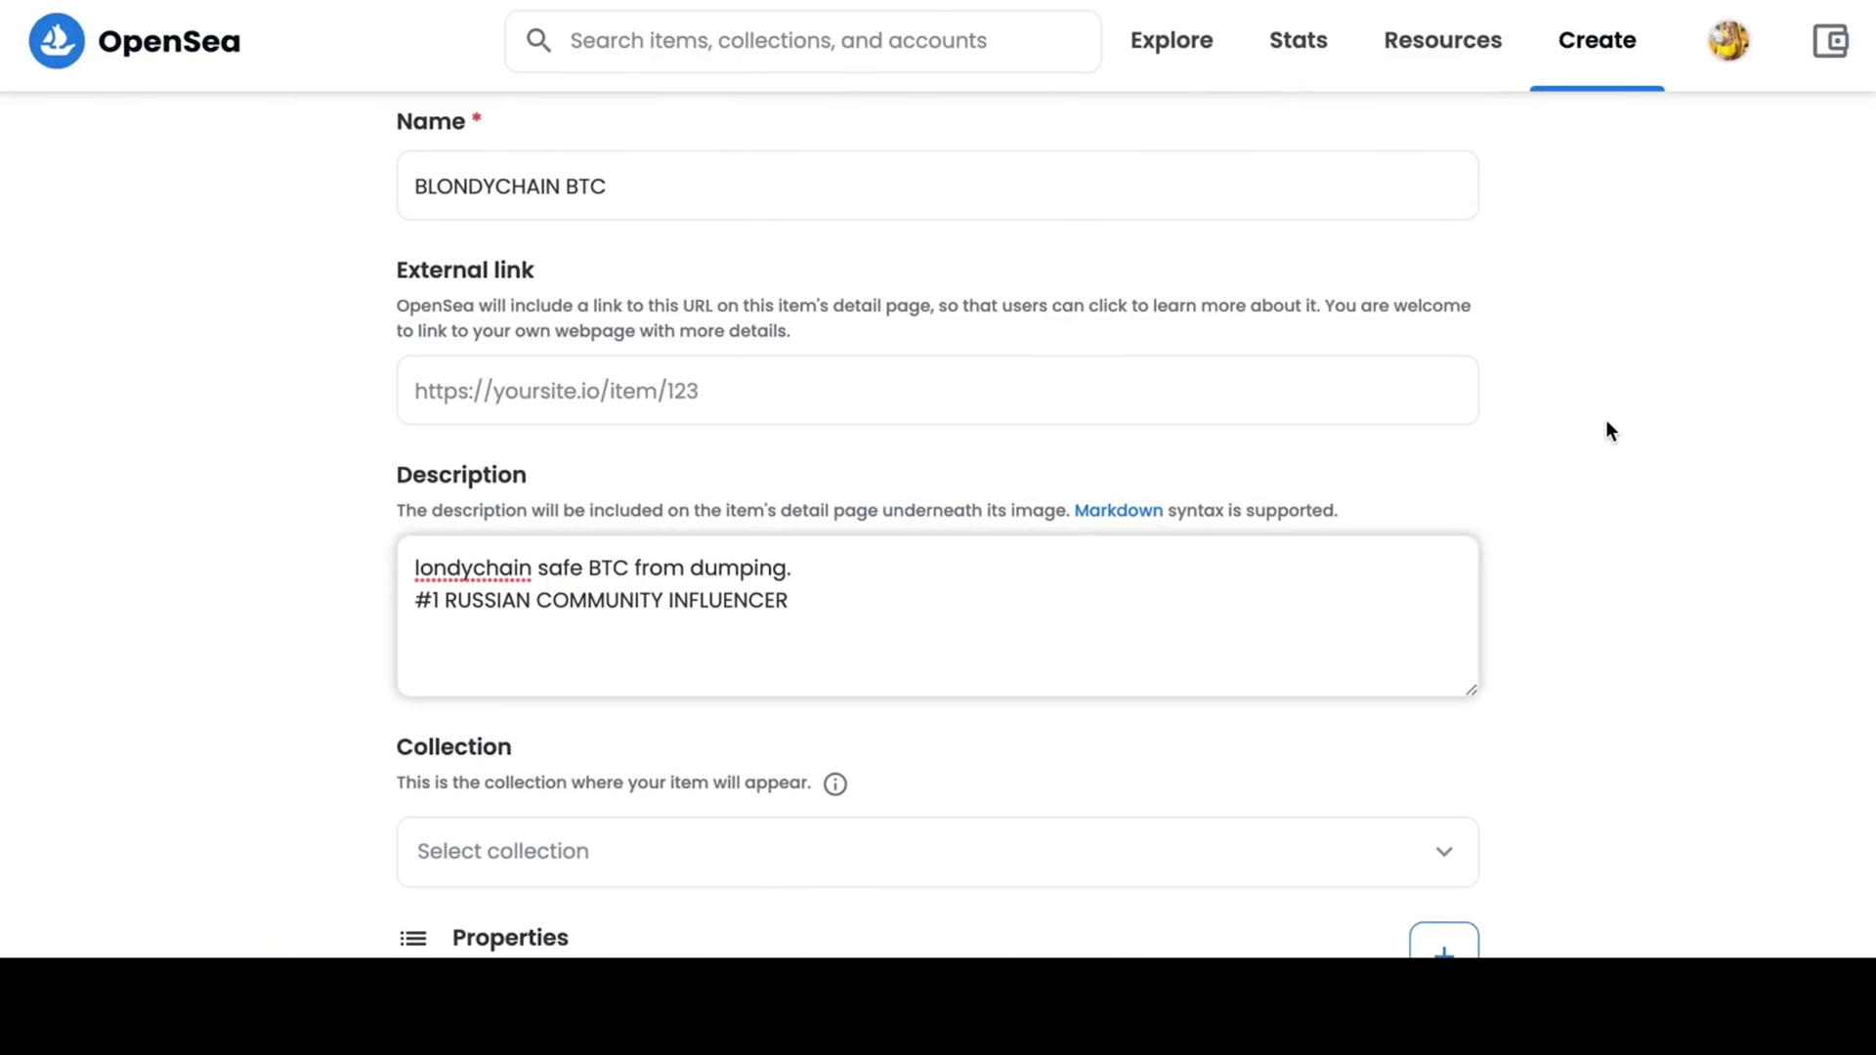
{"action": "scroll", "coordinate": [1605, 419], "scroll_direction": "up", "scroll_amount": 6}
{"action": "left_click", "coordinate": [671, 326]}
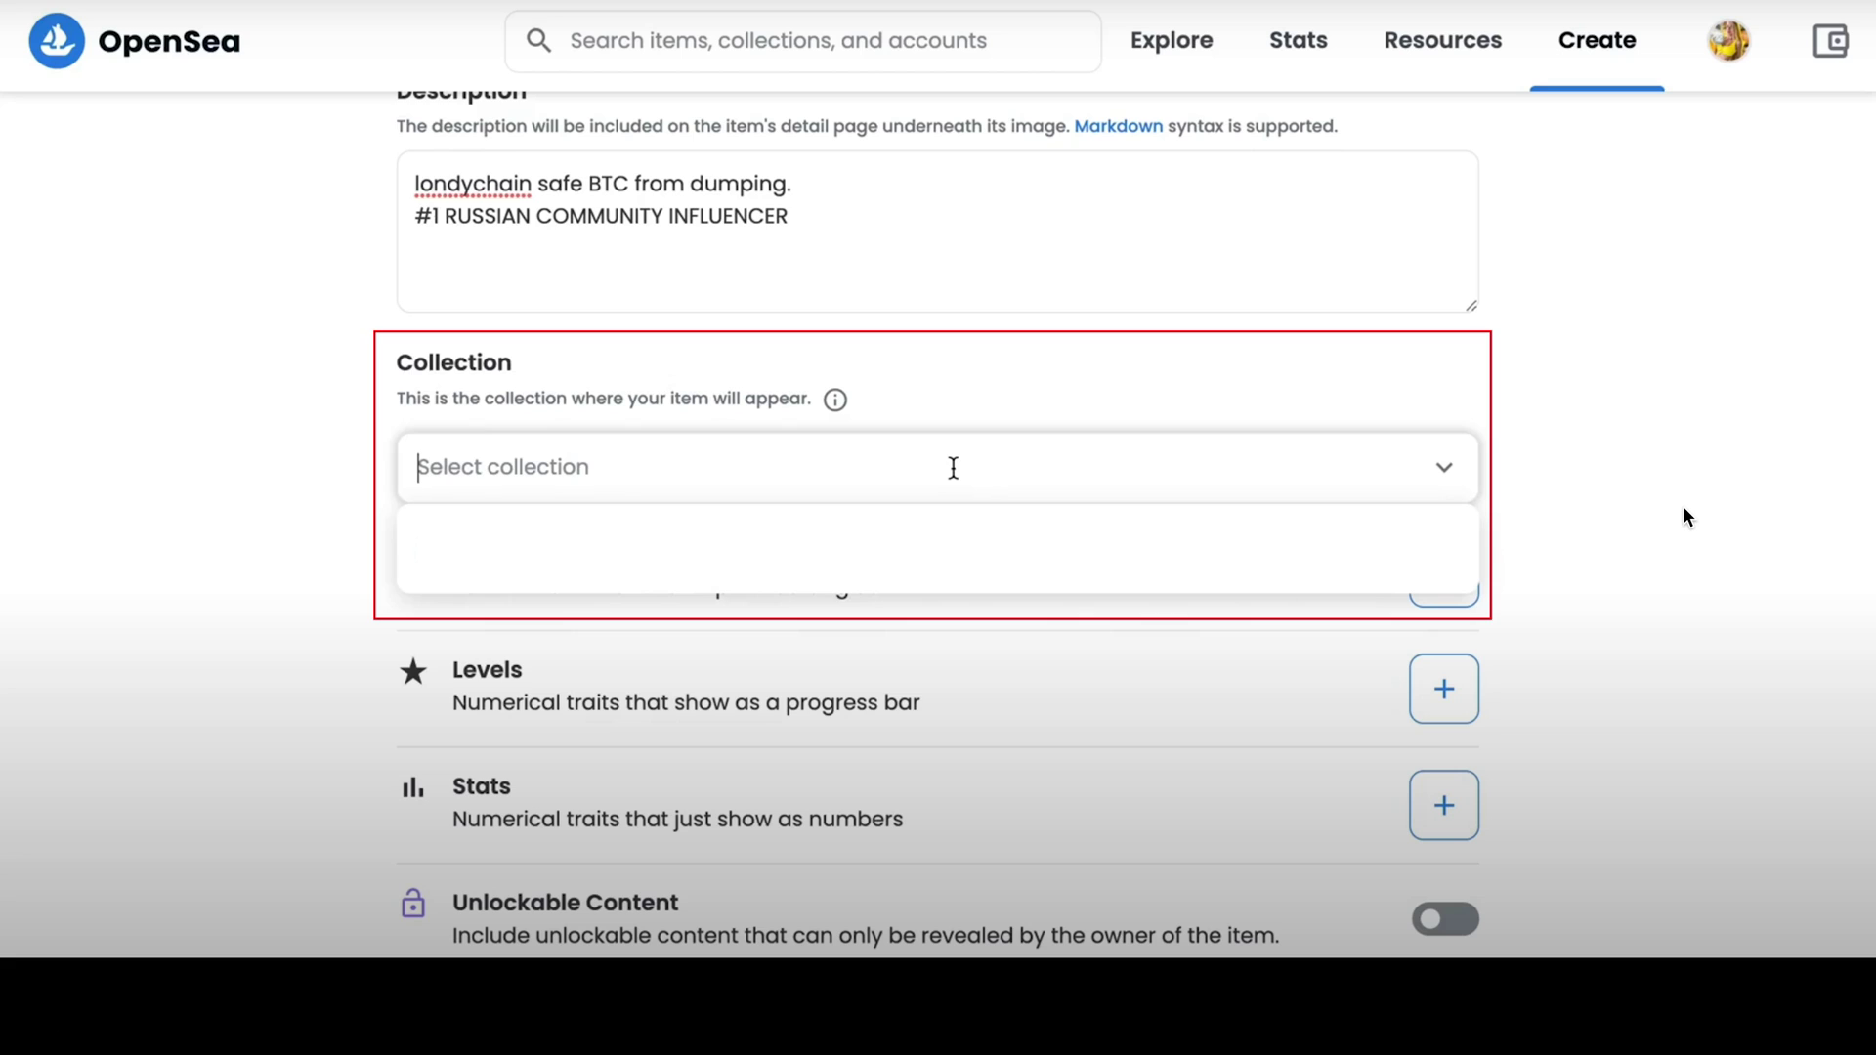
Open the new item's Properties for adding textual traits.
{"action": "scroll", "coordinate": [1683, 516], "scroll_direction": "down", "scroll_amount": 1}
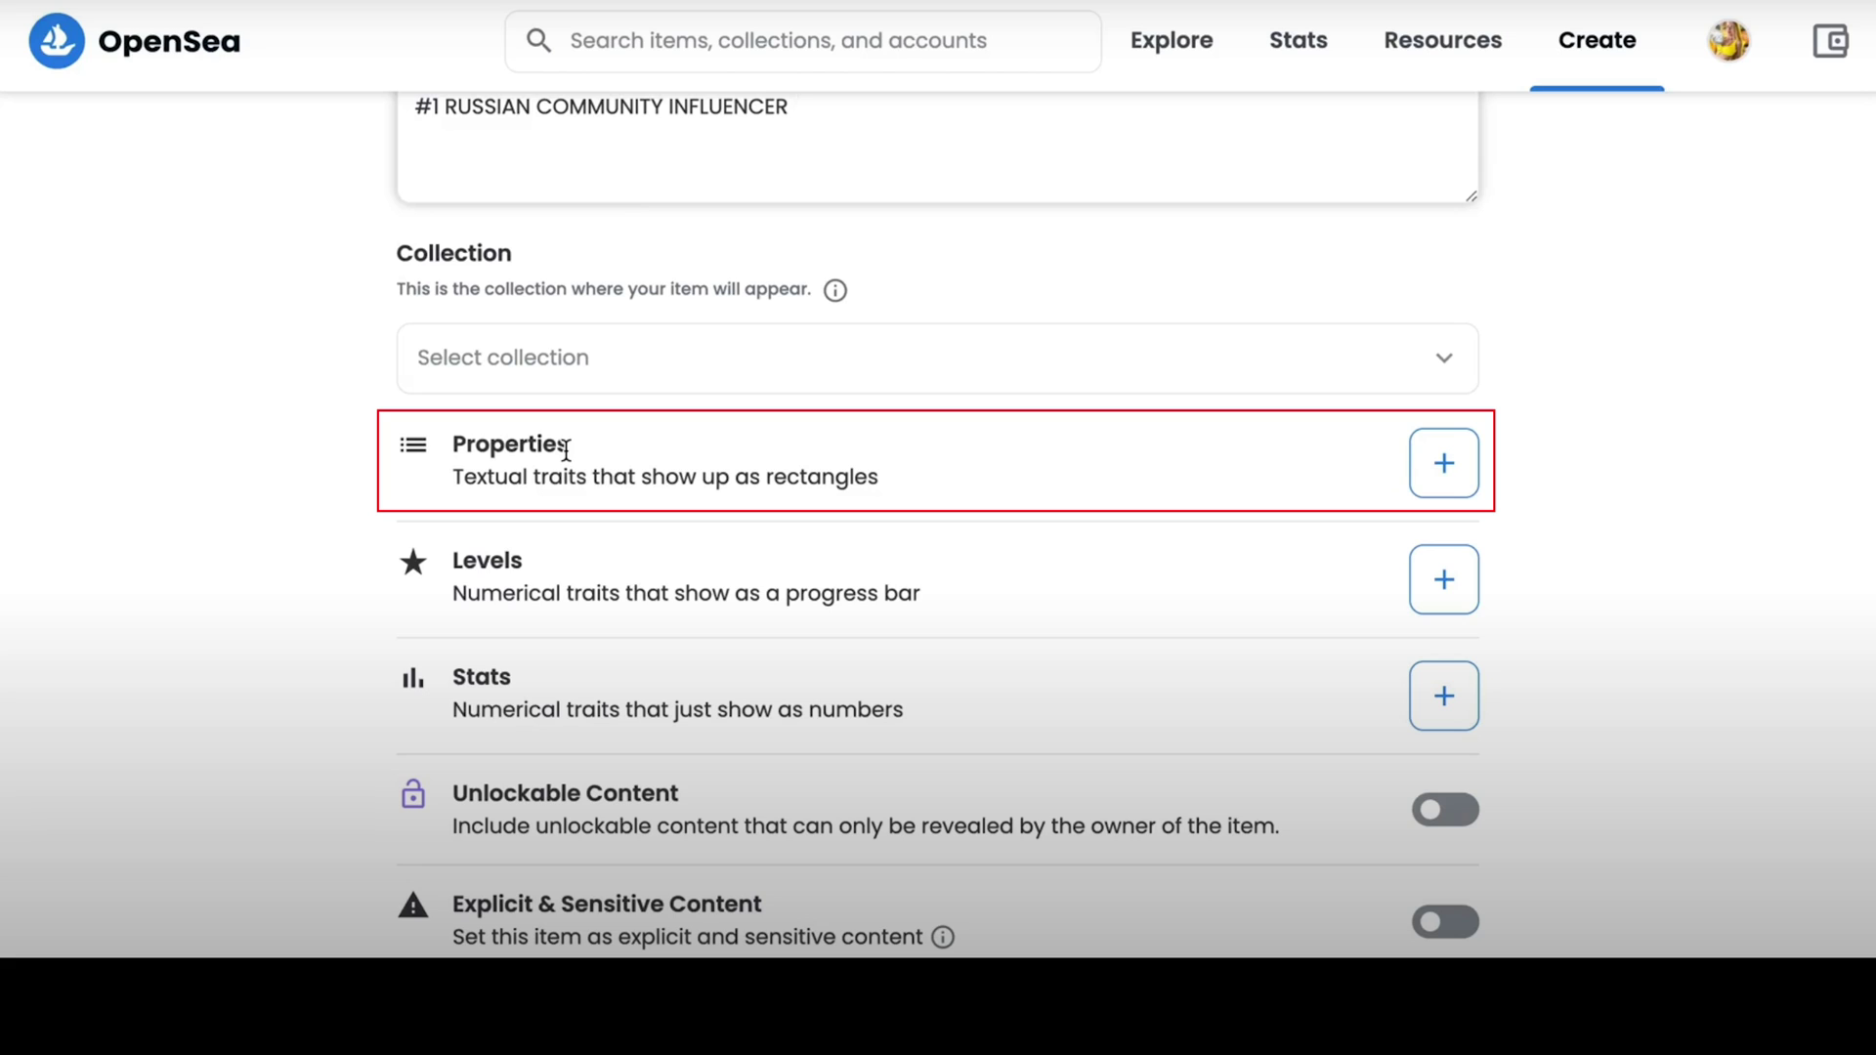
{"action": "left_click", "coordinate": [1444, 463]}
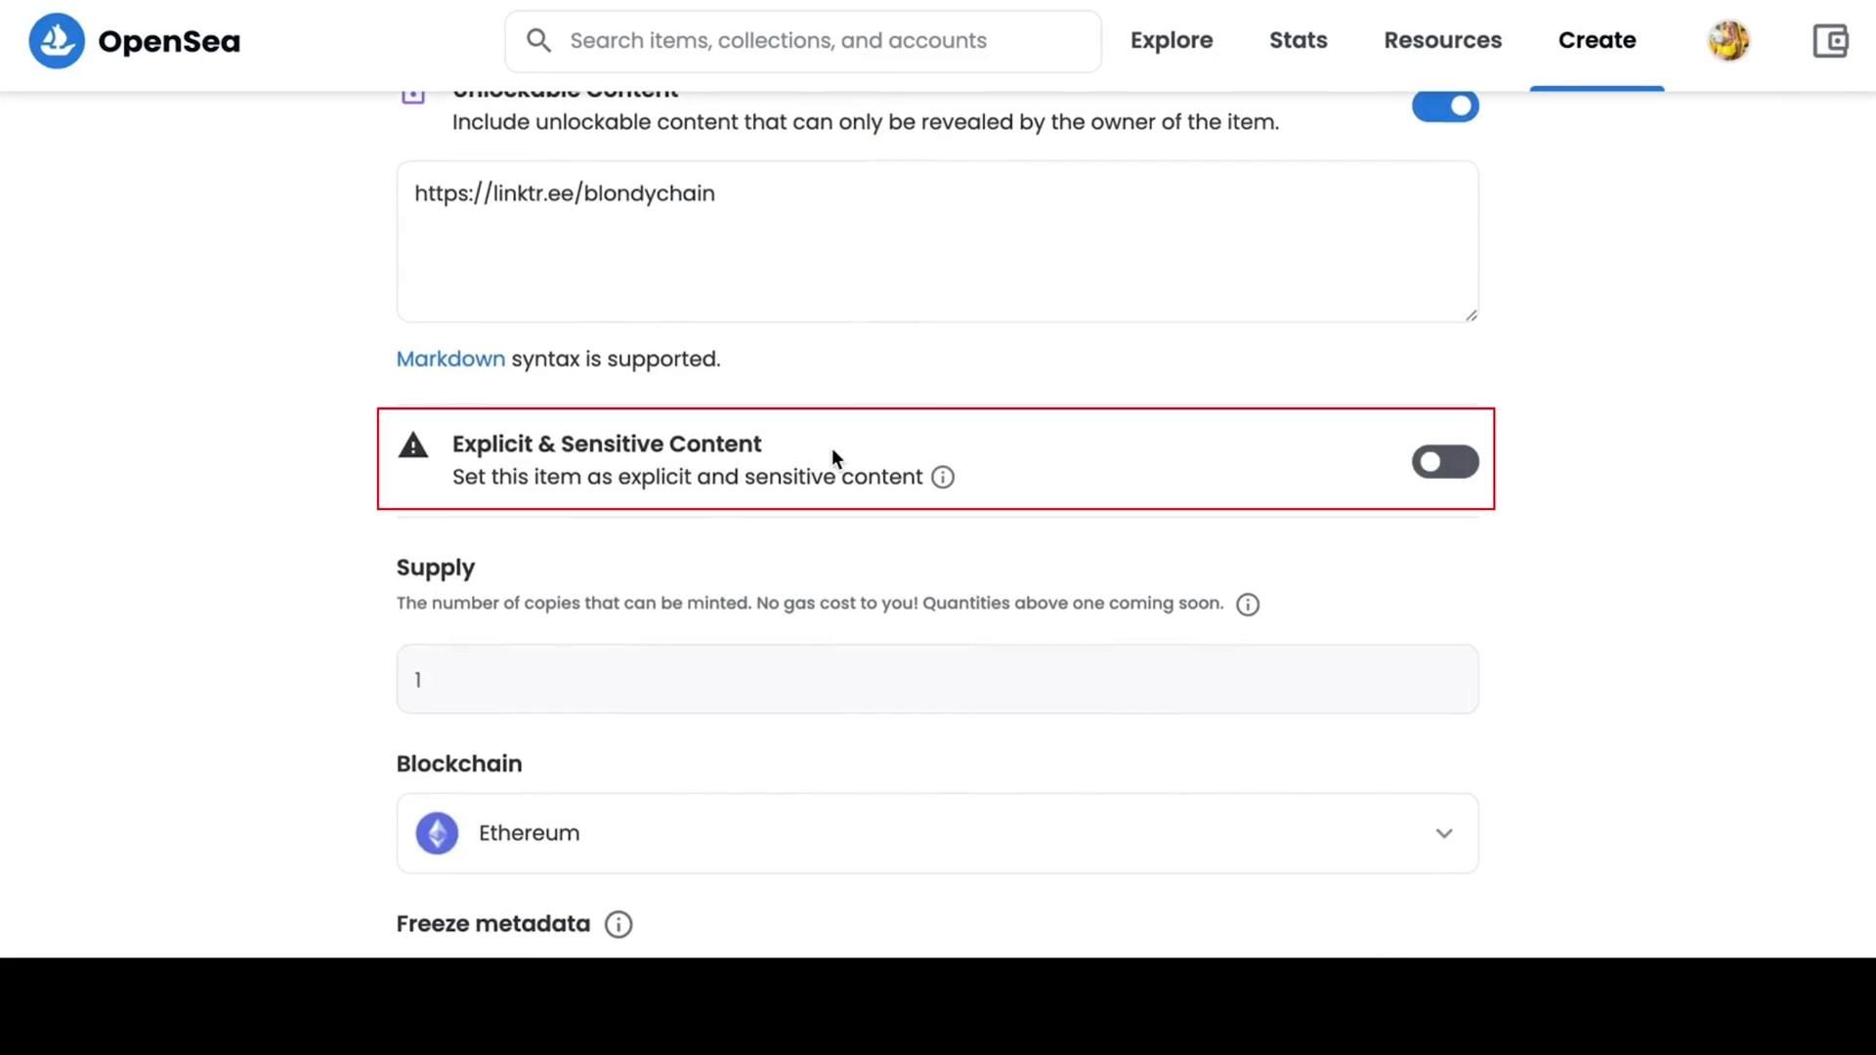
Try the Explicit & Sensitive Content setting on and off, and view its explanation.
{"action": "left_click", "coordinate": [1457, 465]}
{"action": "left_click", "coordinate": [1458, 465]}
{"action": "mouse_move", "coordinate": [946, 481]}
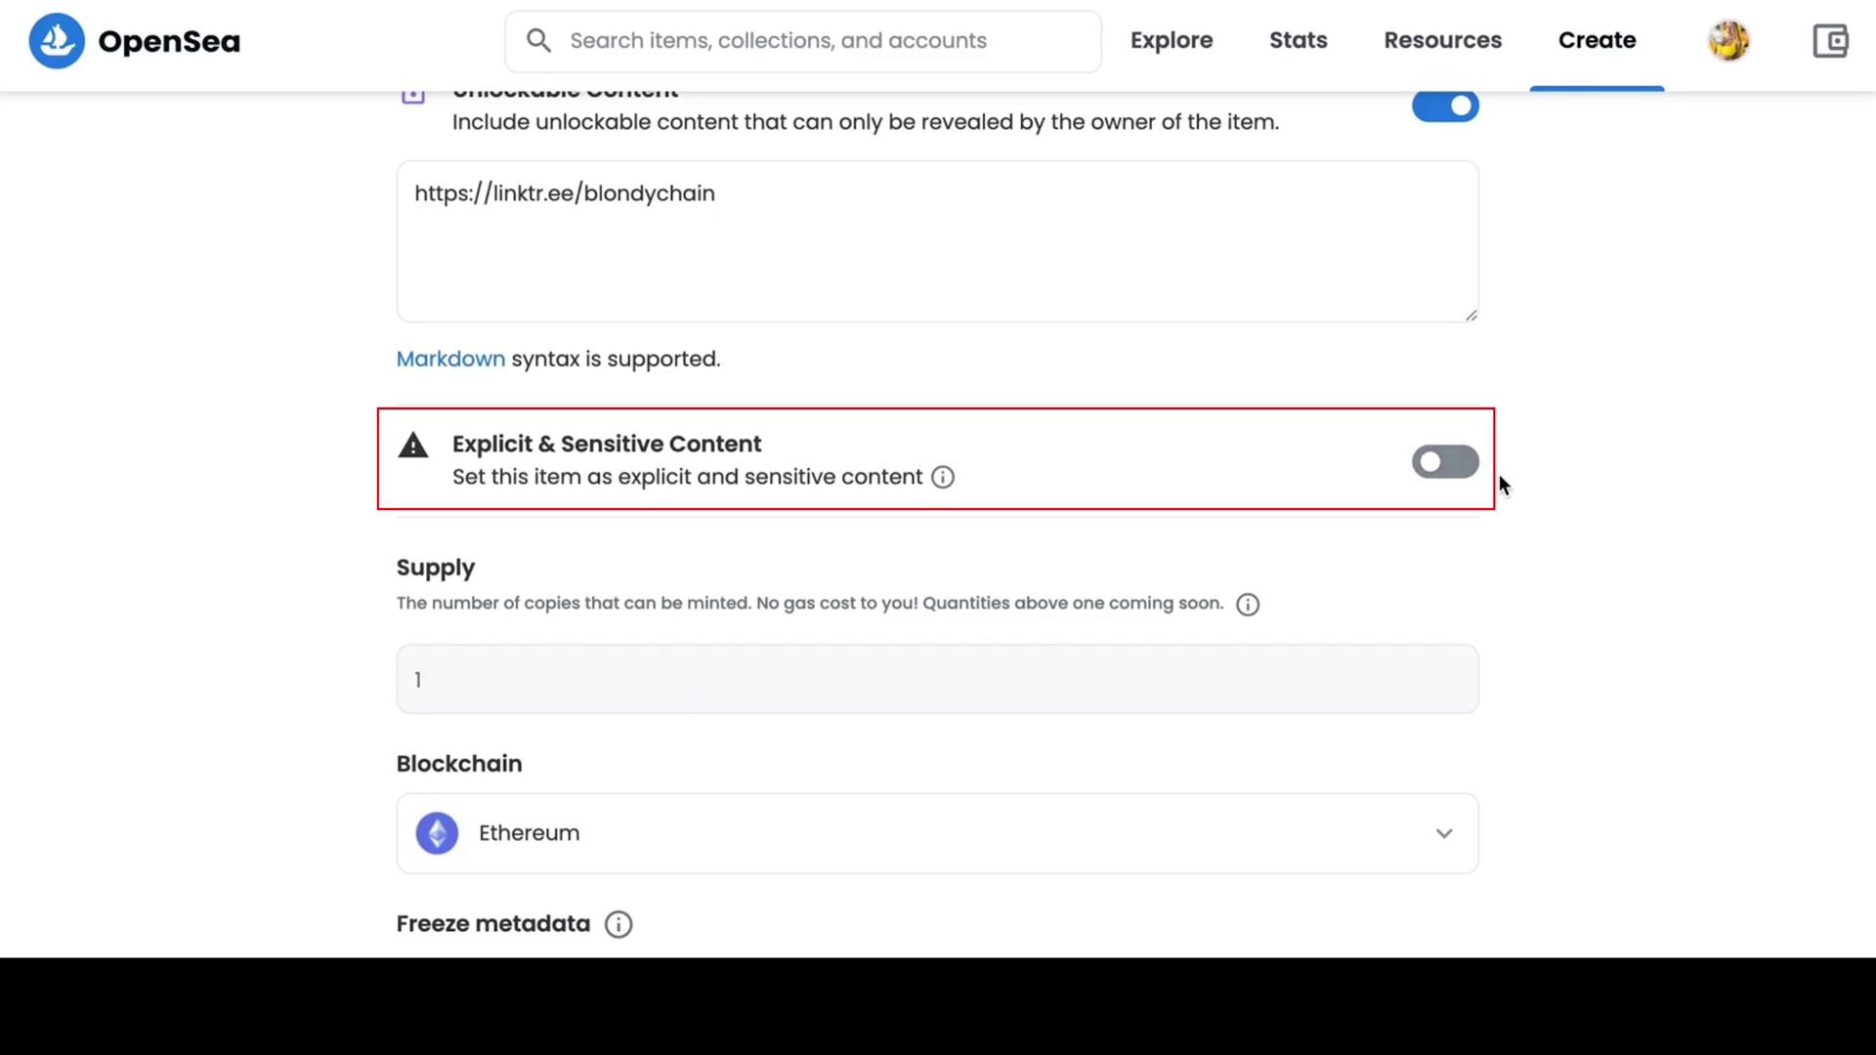
Choose Polygon as the item's blockchain and set the supply to 10 copies.
{"action": "left_click", "coordinate": [859, 836]}
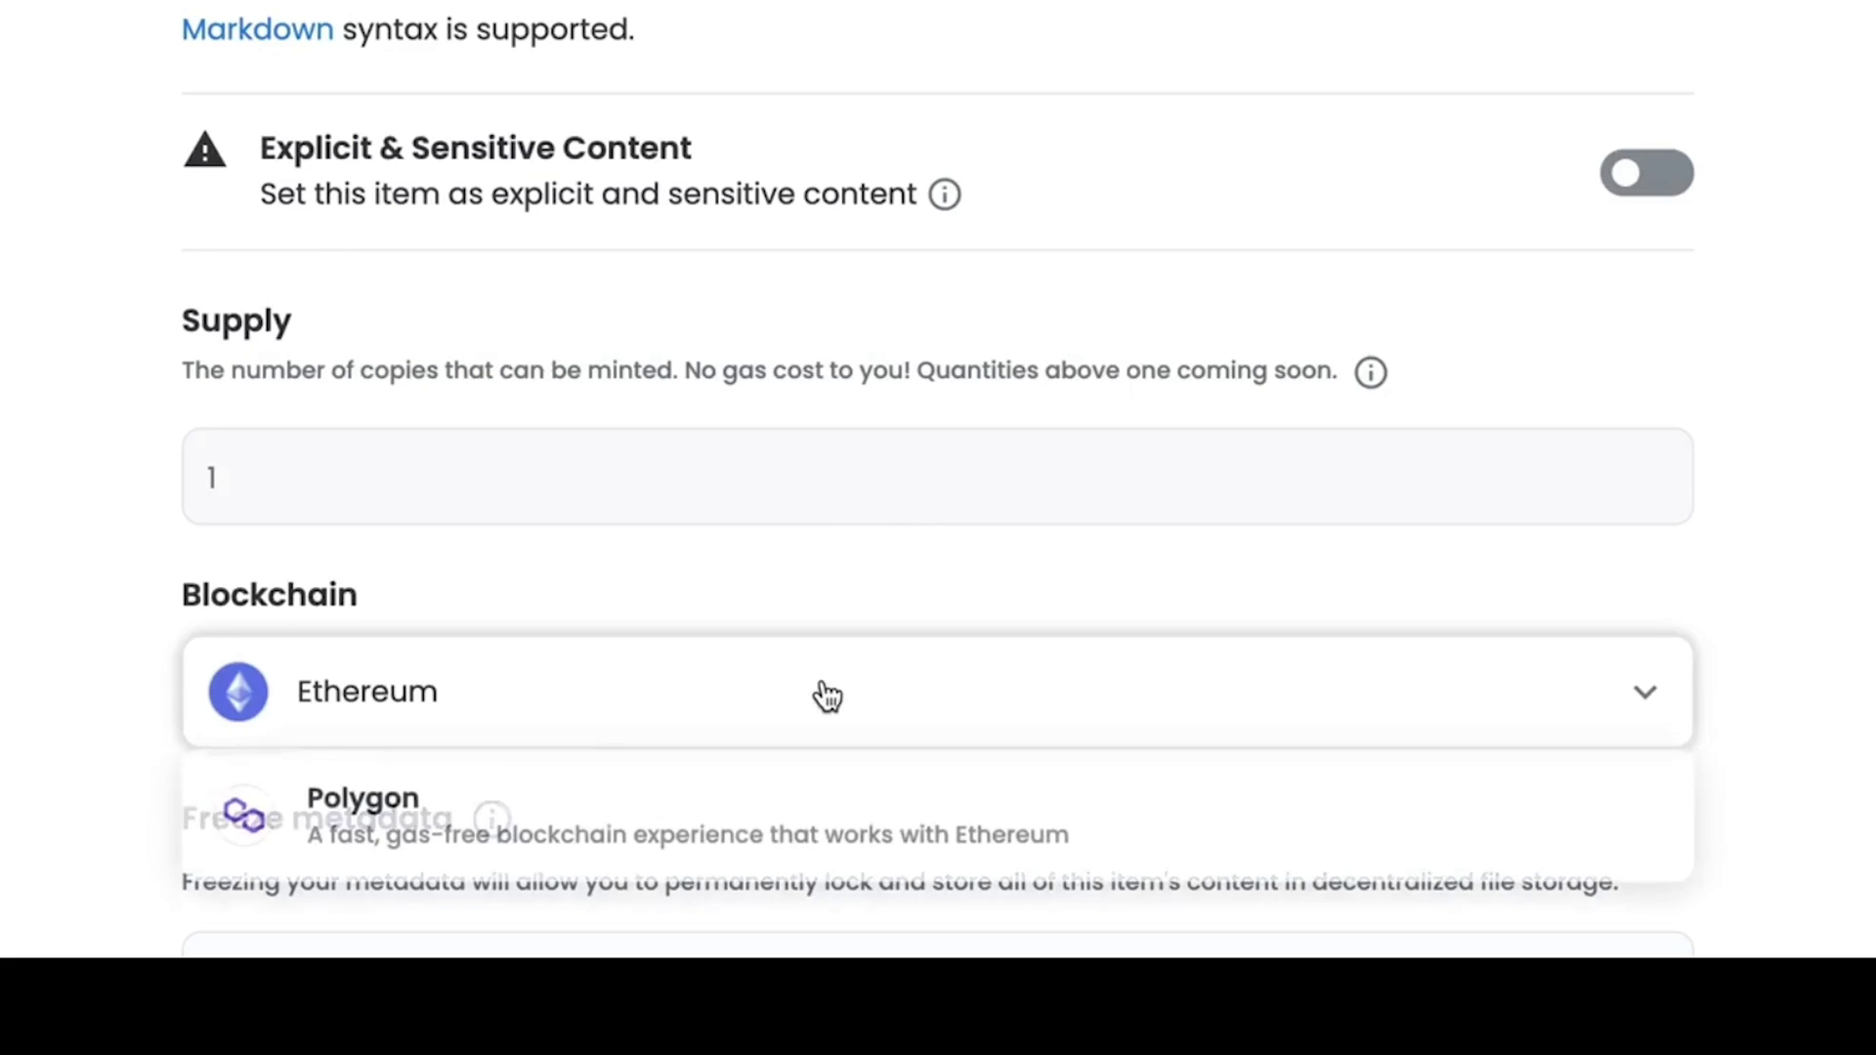
{"action": "left_click", "coordinate": [624, 840]}
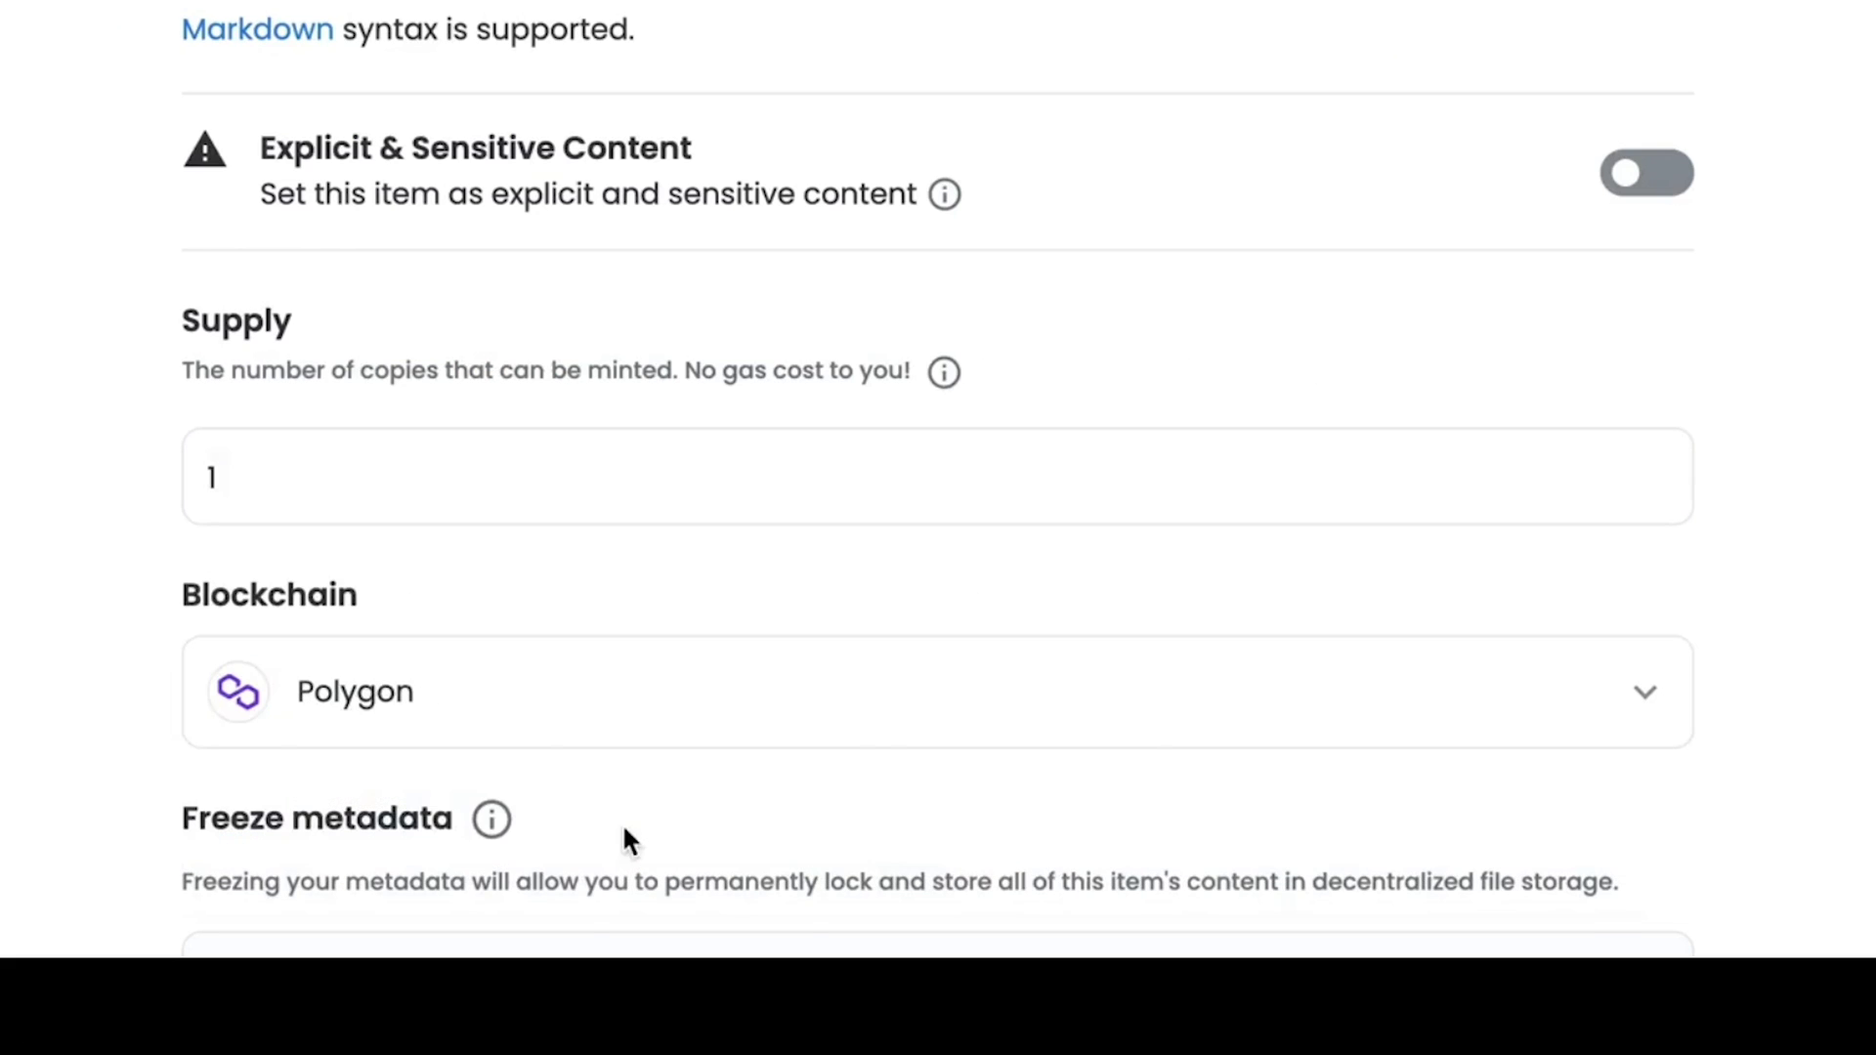
{"action": "left_click", "coordinate": [1051, 511]}
{"action": "type", "text": "0"}
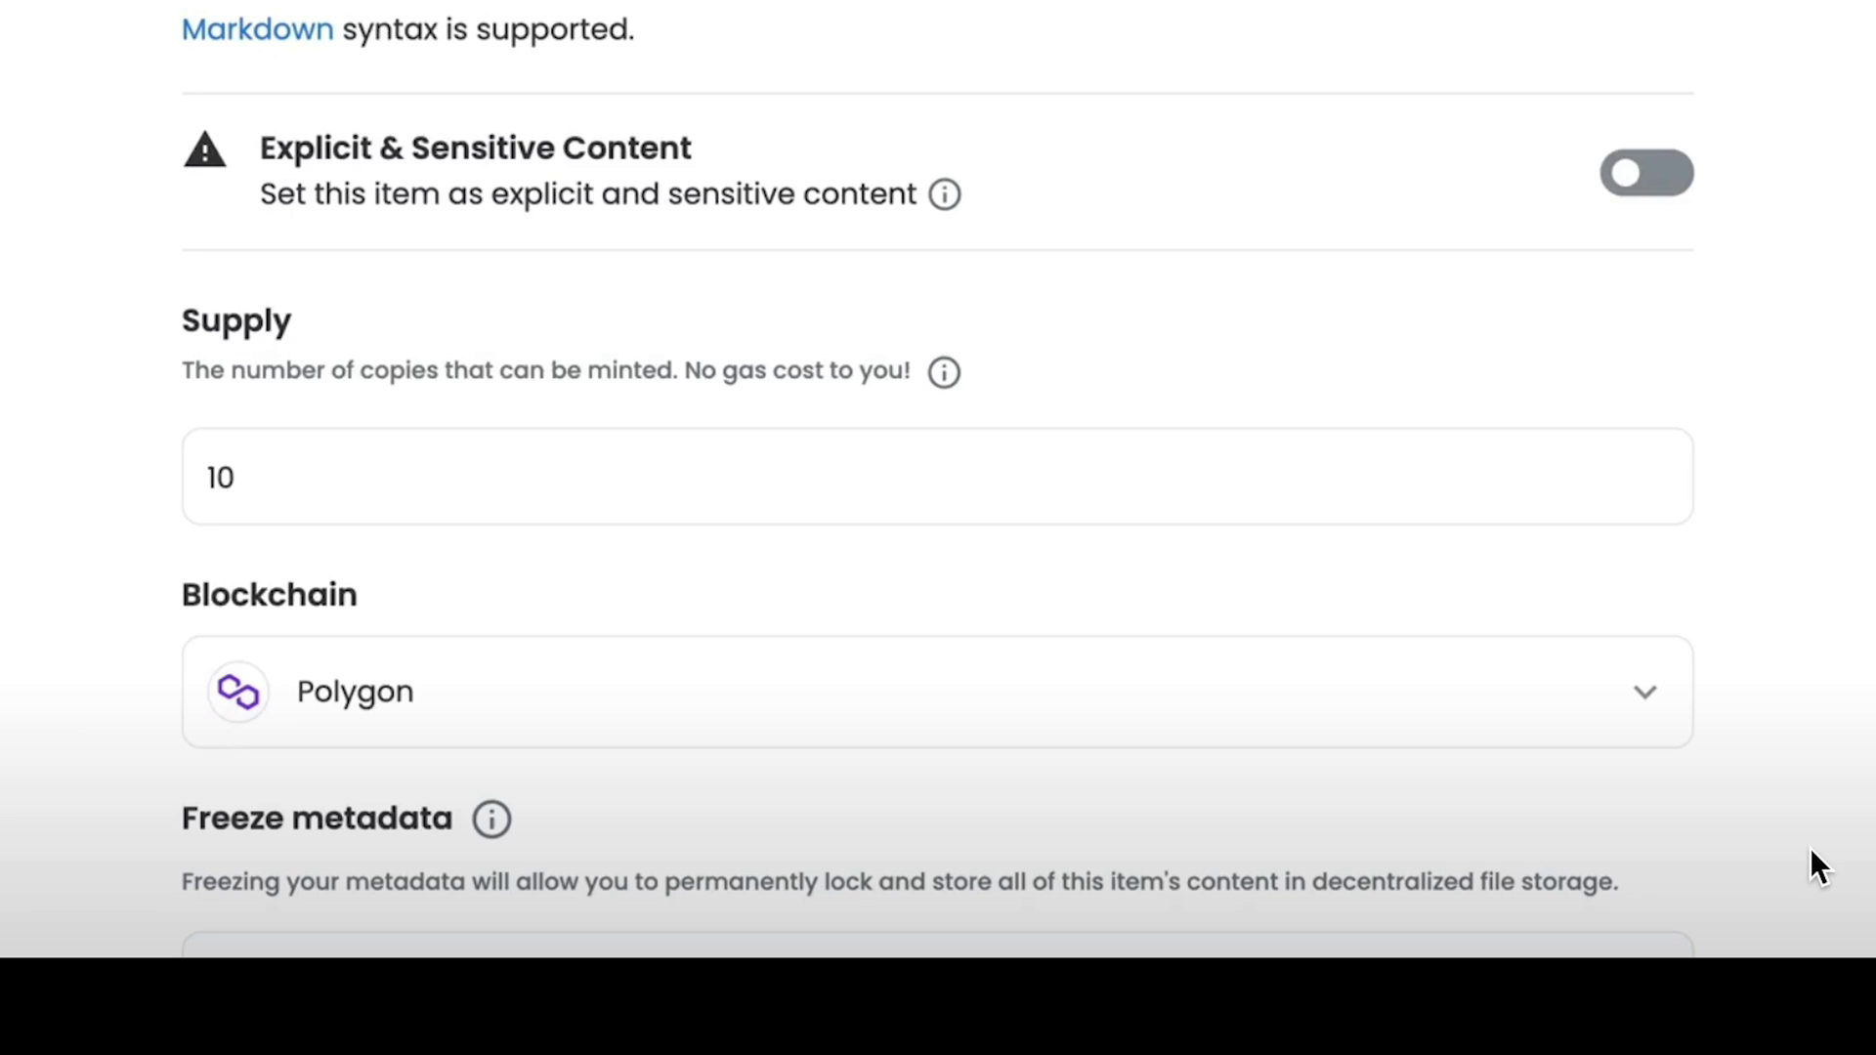
Create the BLONDYCHAIN BTC item and dismiss the creation confirmation.
{"action": "scroll", "coordinate": [607, 571], "scroll_direction": "down", "scroll_amount": 3}
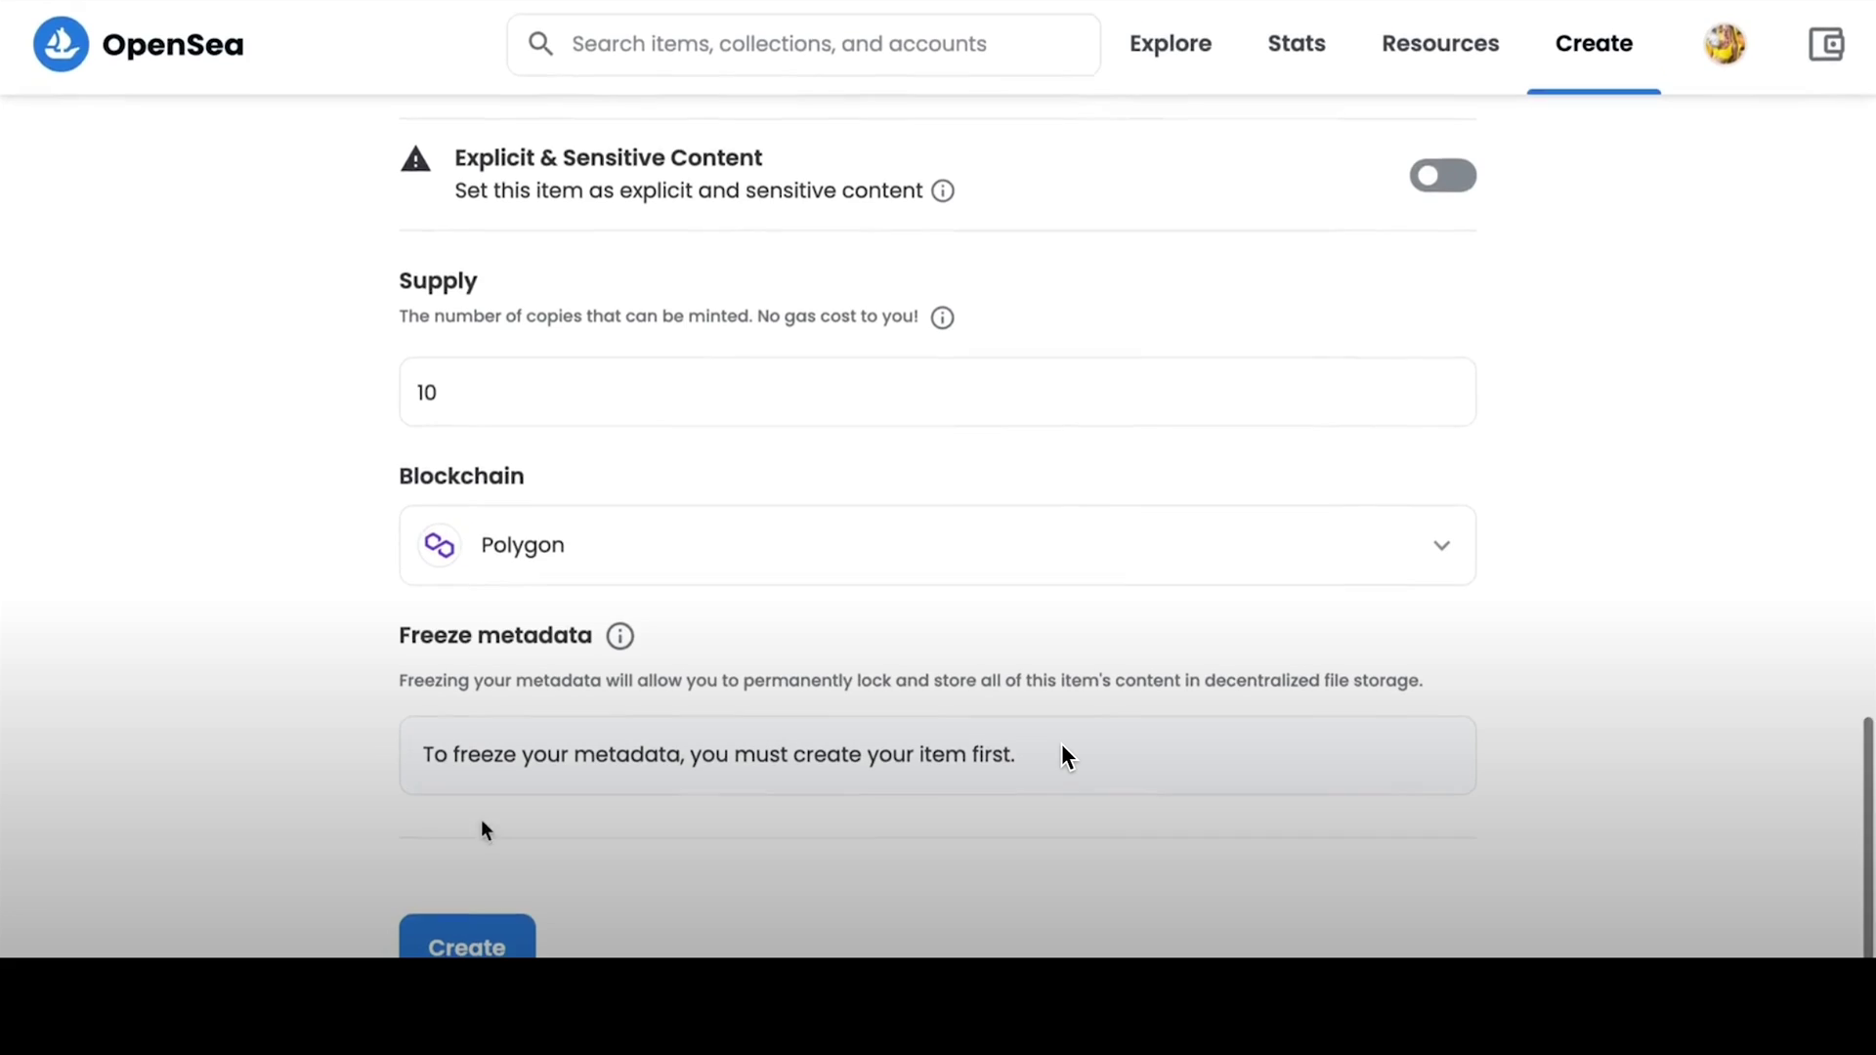
{"action": "left_click", "coordinate": [277, 906]}
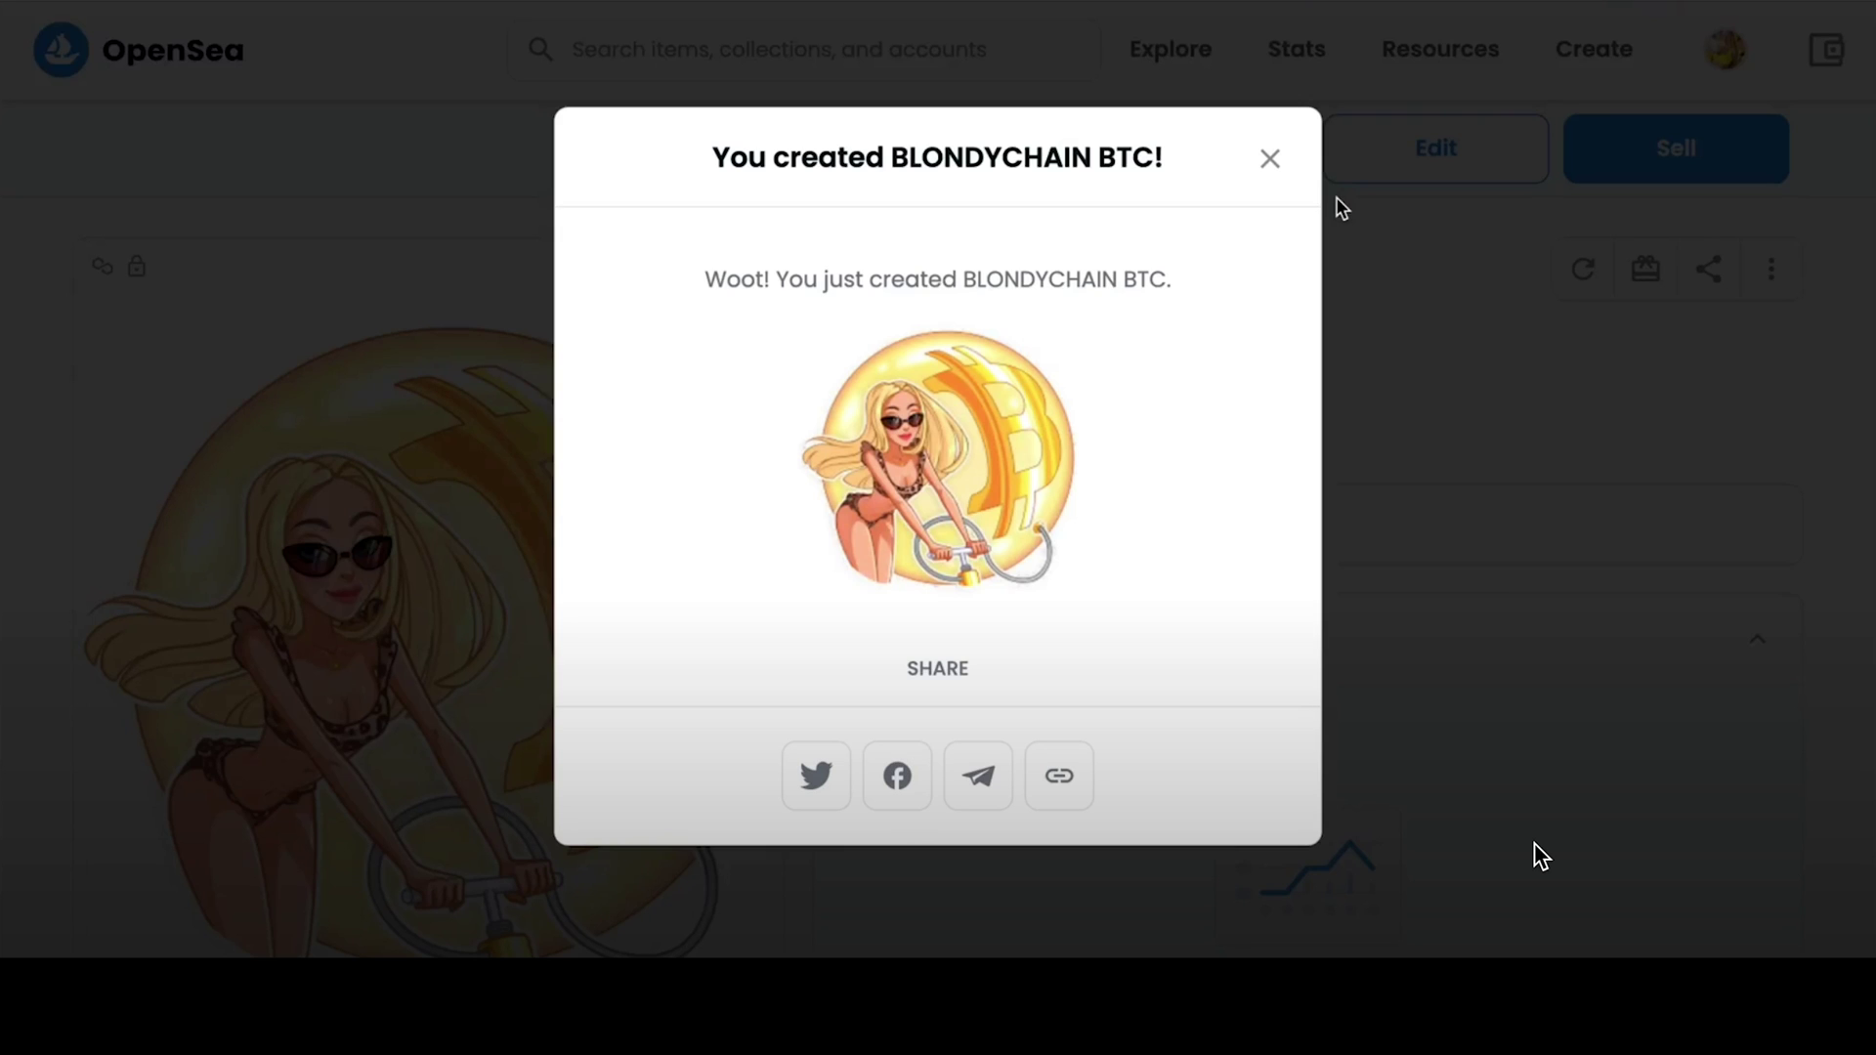
{"action": "left_click", "coordinate": [1335, 196]}
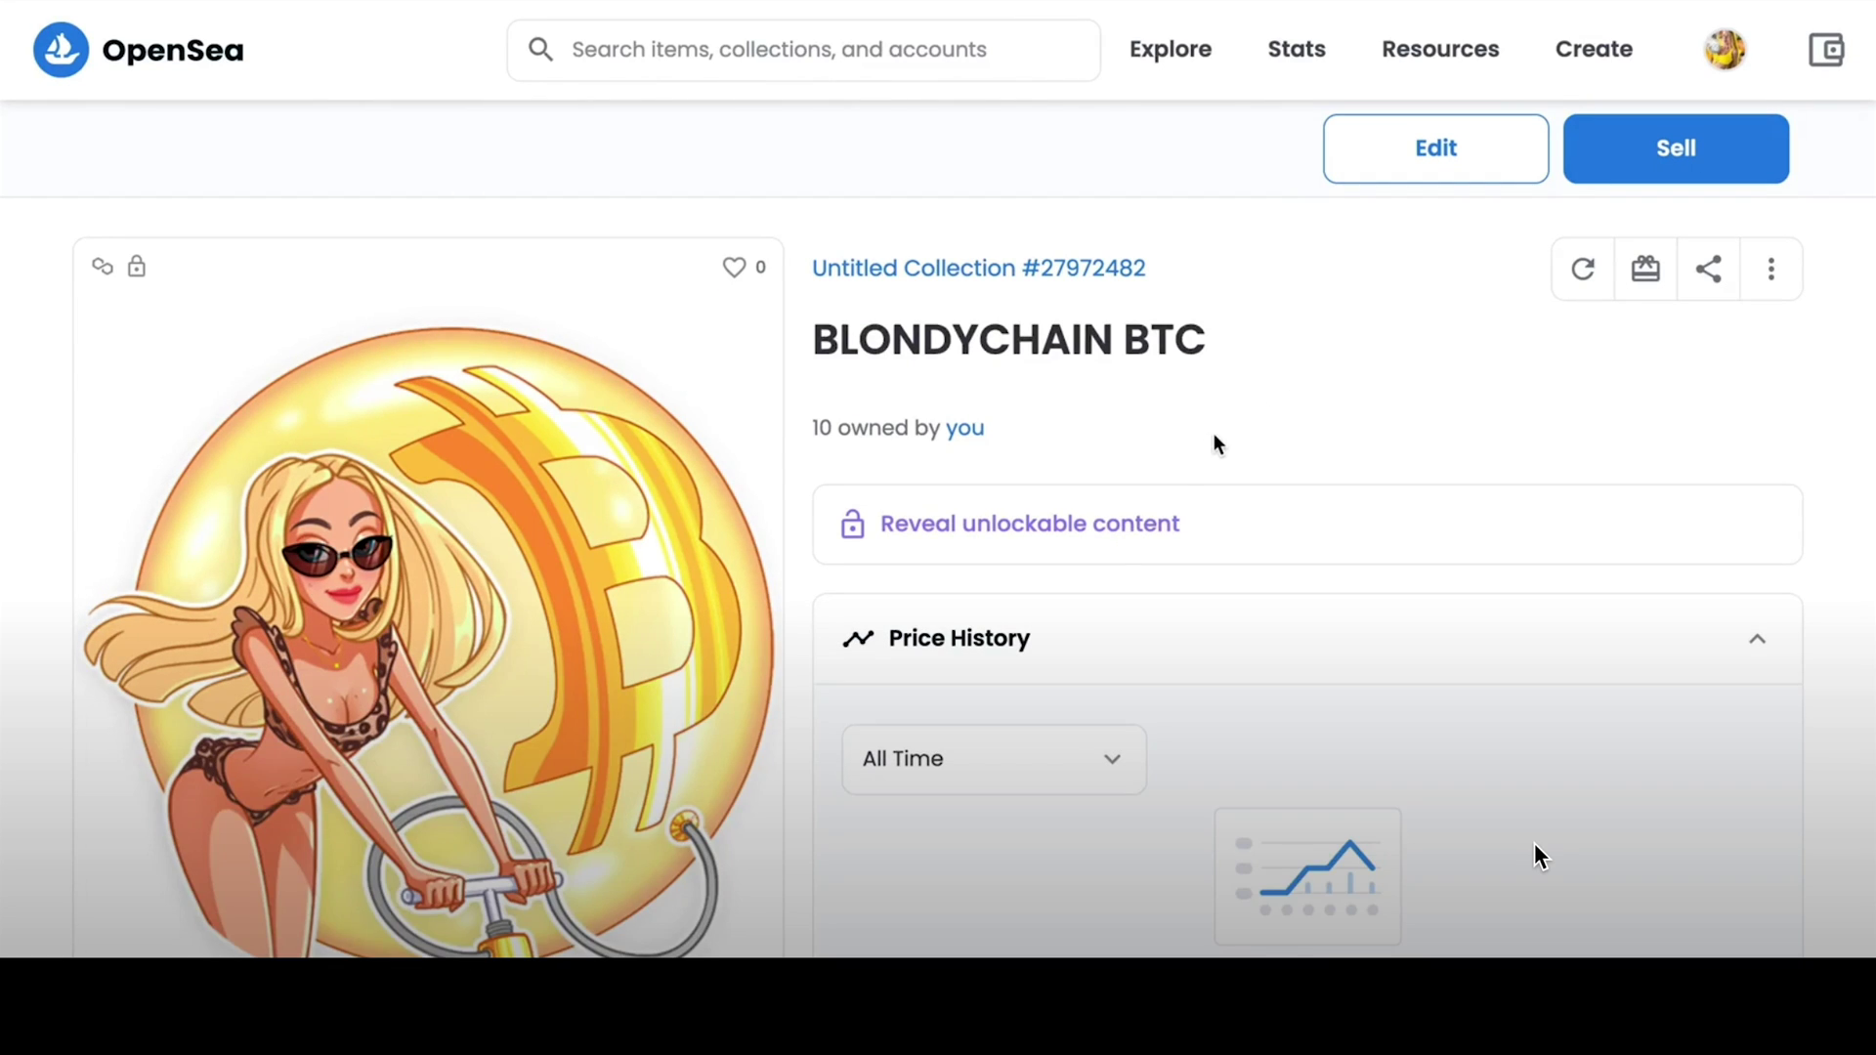
Reveal the item's unlockable content and mark the item as a favorite.
{"action": "left_click", "coordinate": [1126, 528]}
{"action": "left_click", "coordinate": [734, 269]}
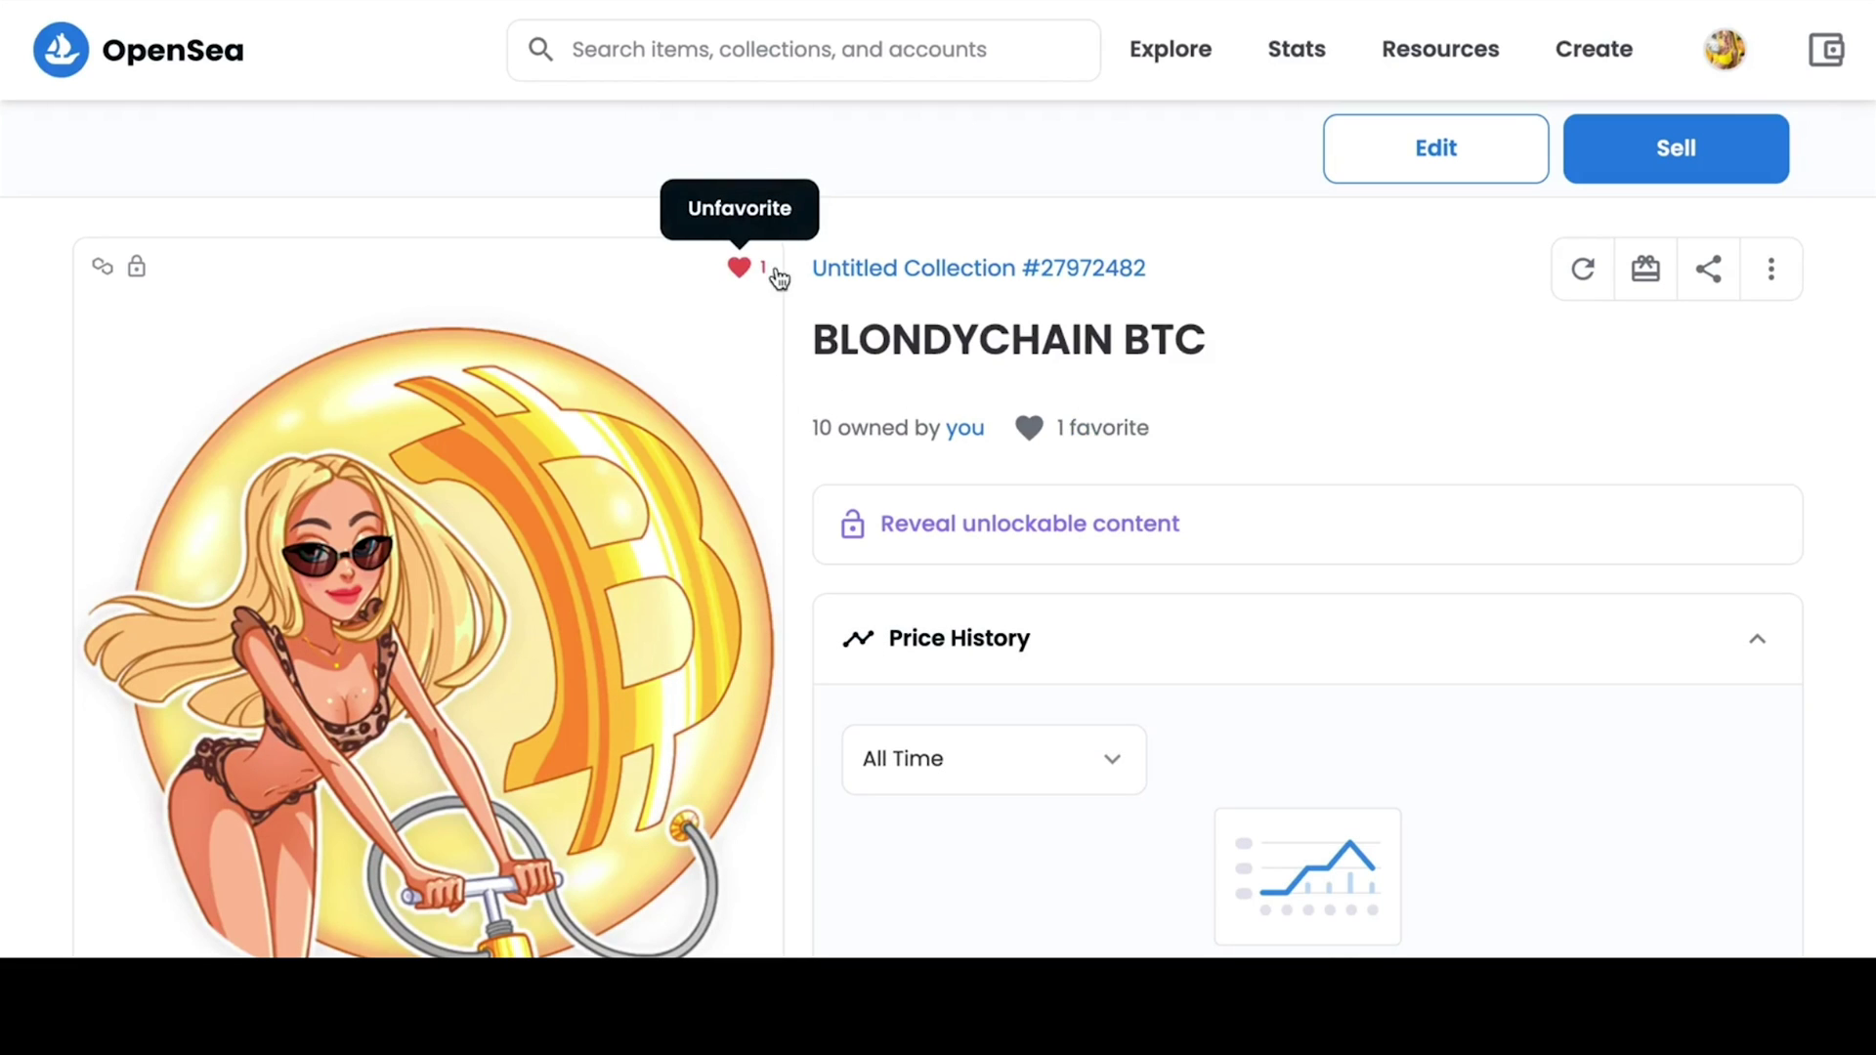
{"action": "mouse_move", "coordinate": [134, 264]}
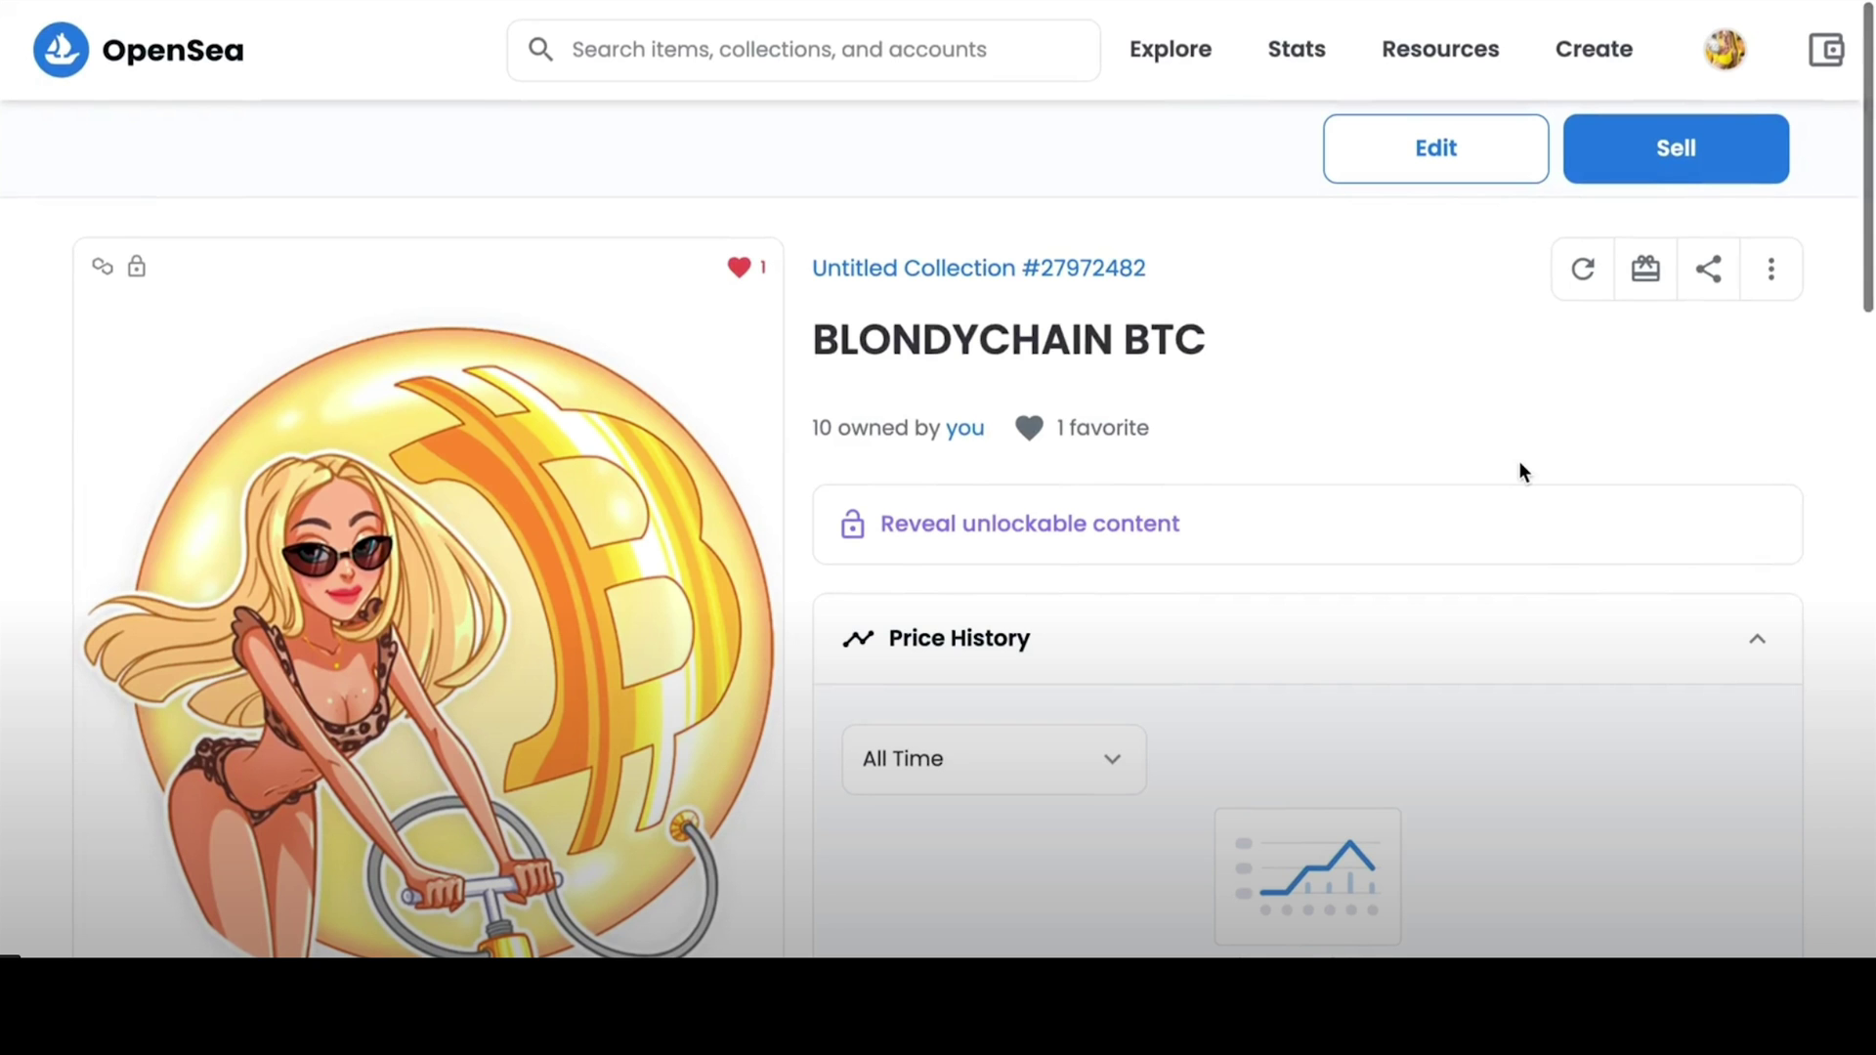
Start a sale listing for the BLONDYCHAIN BTC item and set the price per unit to 0.1 ETH.
{"action": "scroll", "coordinate": [1603, 569], "scroll_direction": "down", "scroll_amount": 3}
{"action": "scroll", "coordinate": [1604, 569], "scroll_direction": "up", "scroll_amount": 3}
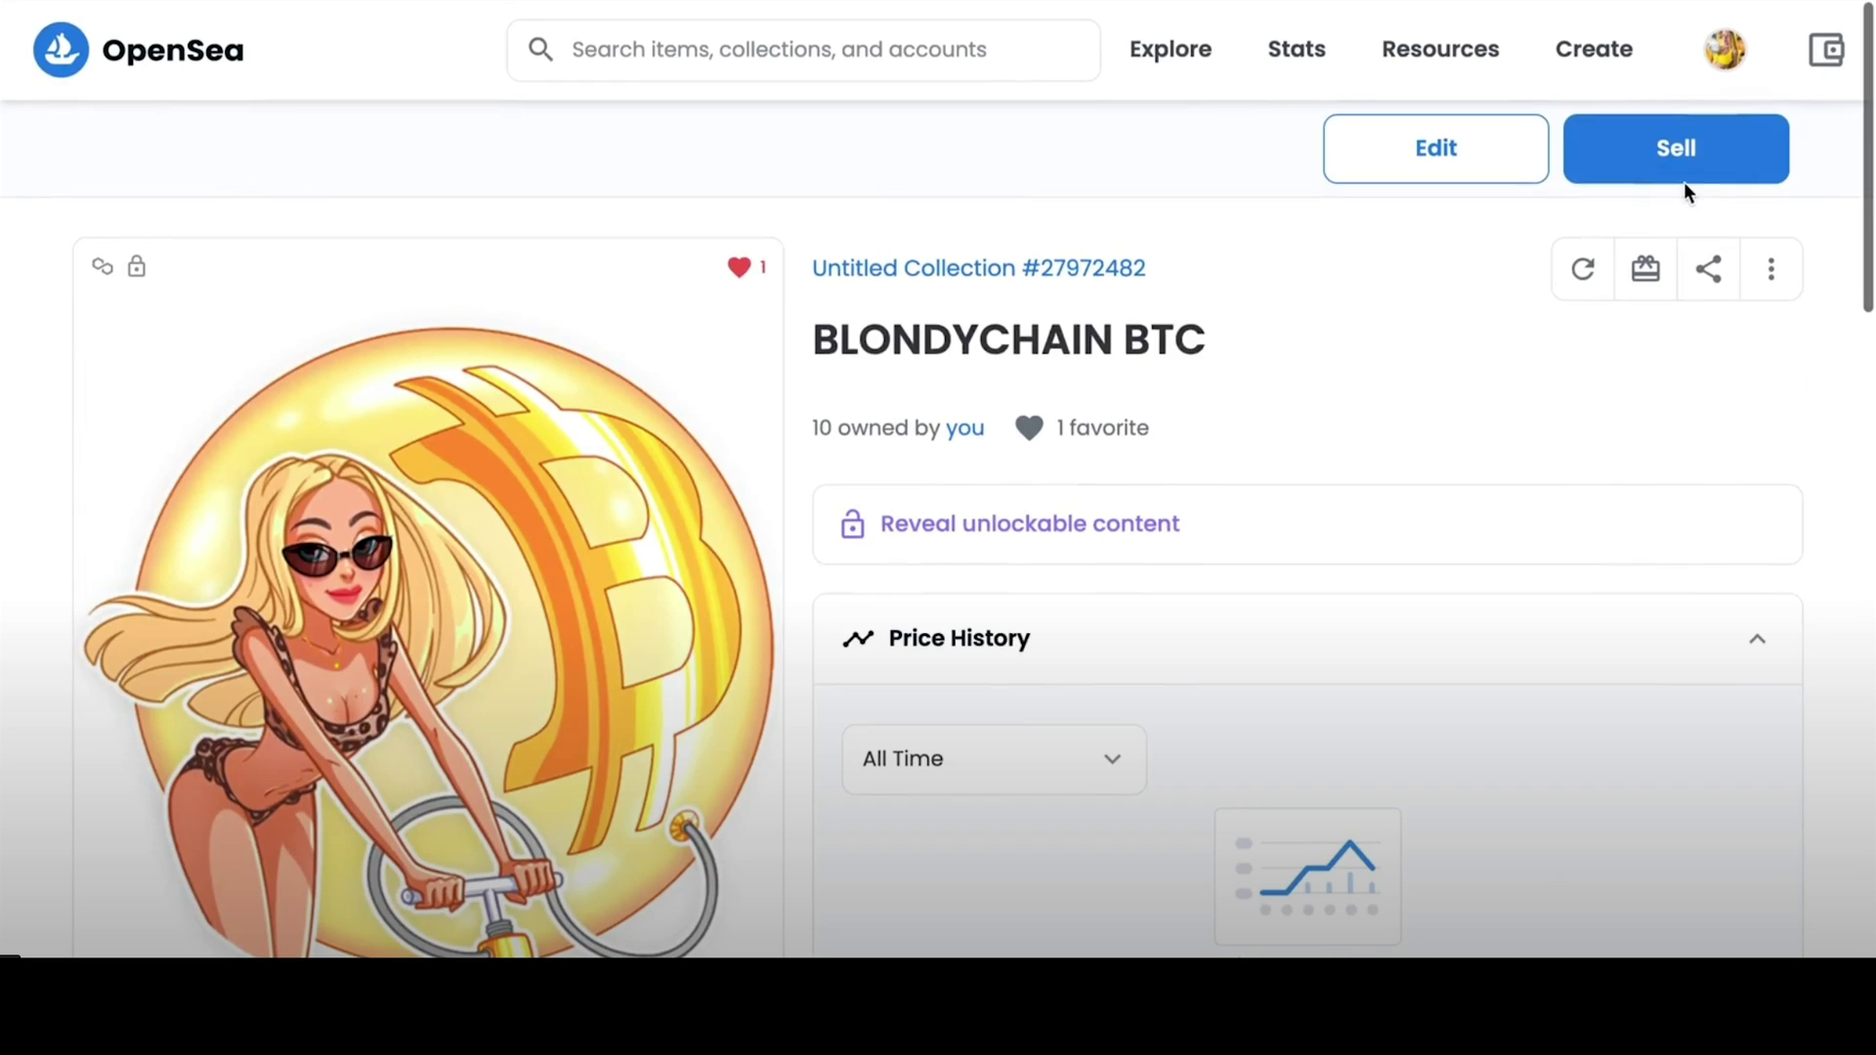
{"action": "left_click", "coordinate": [1667, 168]}
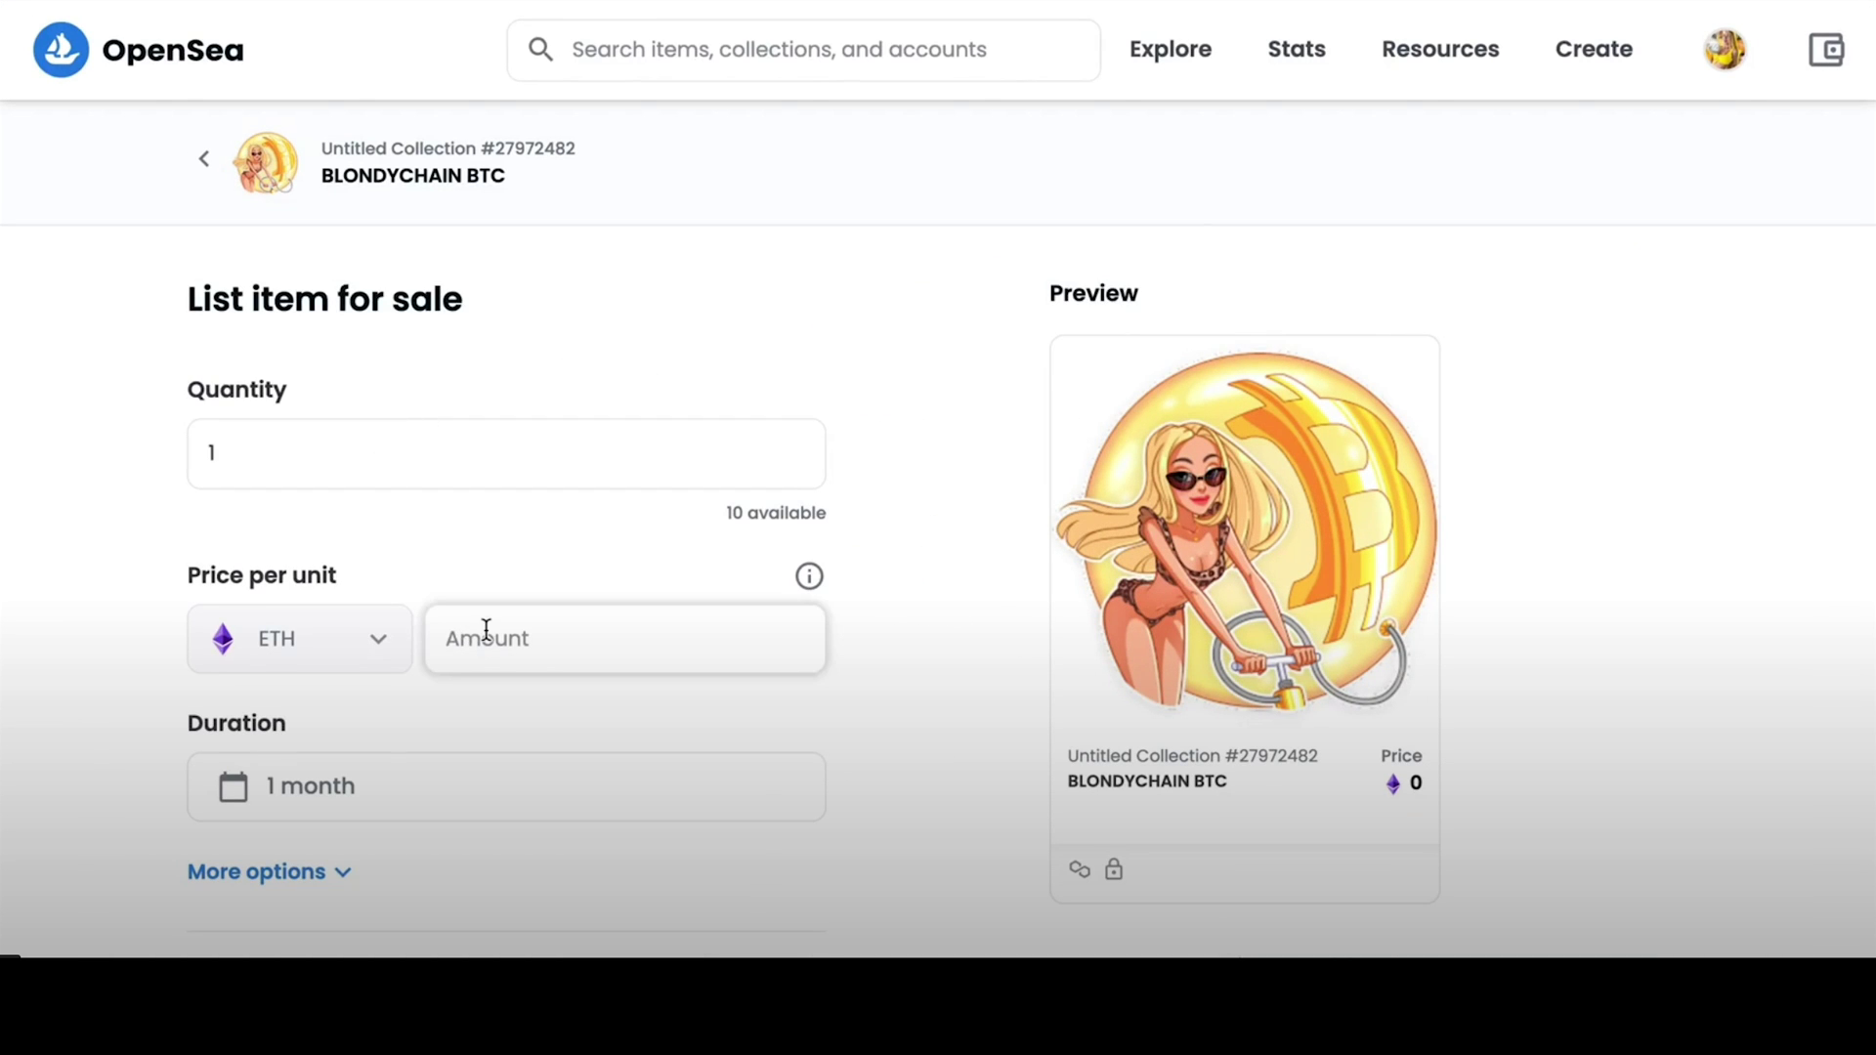
{"action": "type", "text": "0.1"}
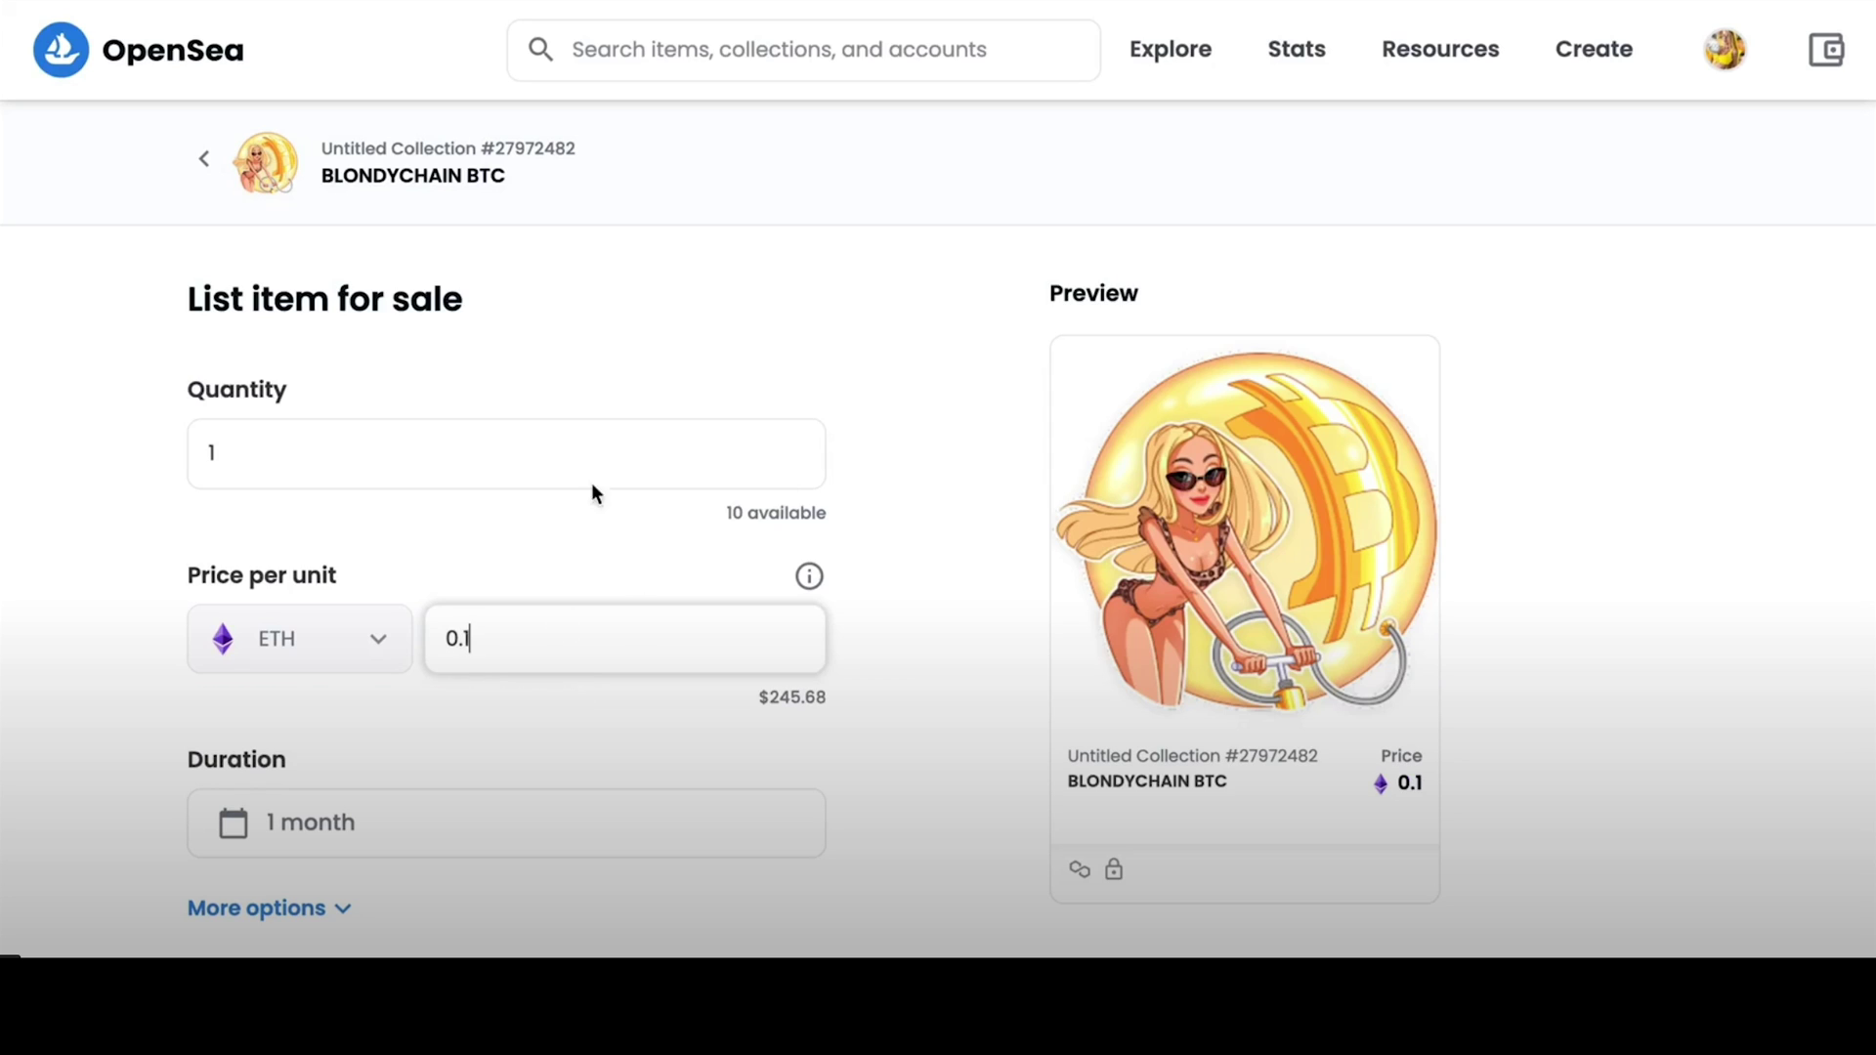
{"action": "left_click", "coordinate": [518, 469]}
{"action": "type", "text": "0"}
{"action": "key", "text": "BackSpace"}
{"action": "left_click", "coordinate": [977, 479]}
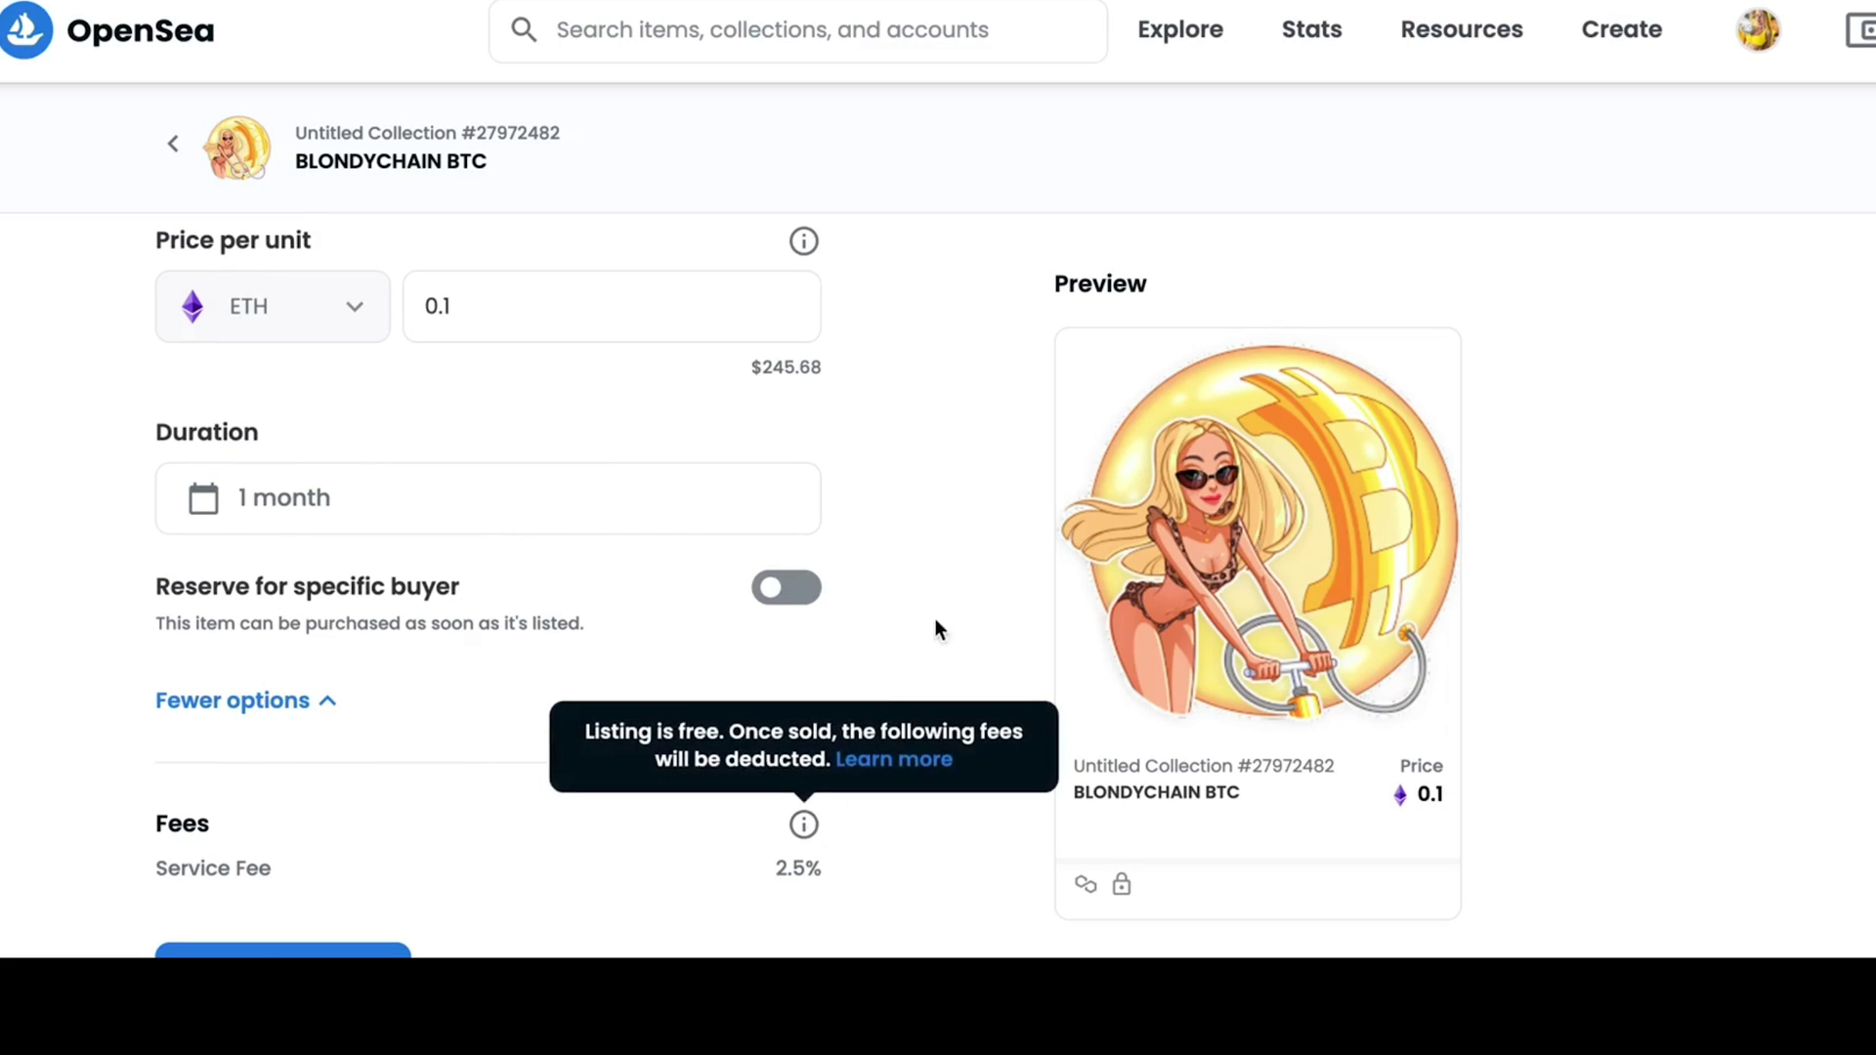
Complete the sale listing and unlock the currency for trading through the wallet.
{"action": "scroll", "coordinate": [965, 513], "scroll_direction": "up", "scroll_amount": 2}
{"action": "scroll", "coordinate": [964, 512], "scroll_direction": "down", "scroll_amount": 5}
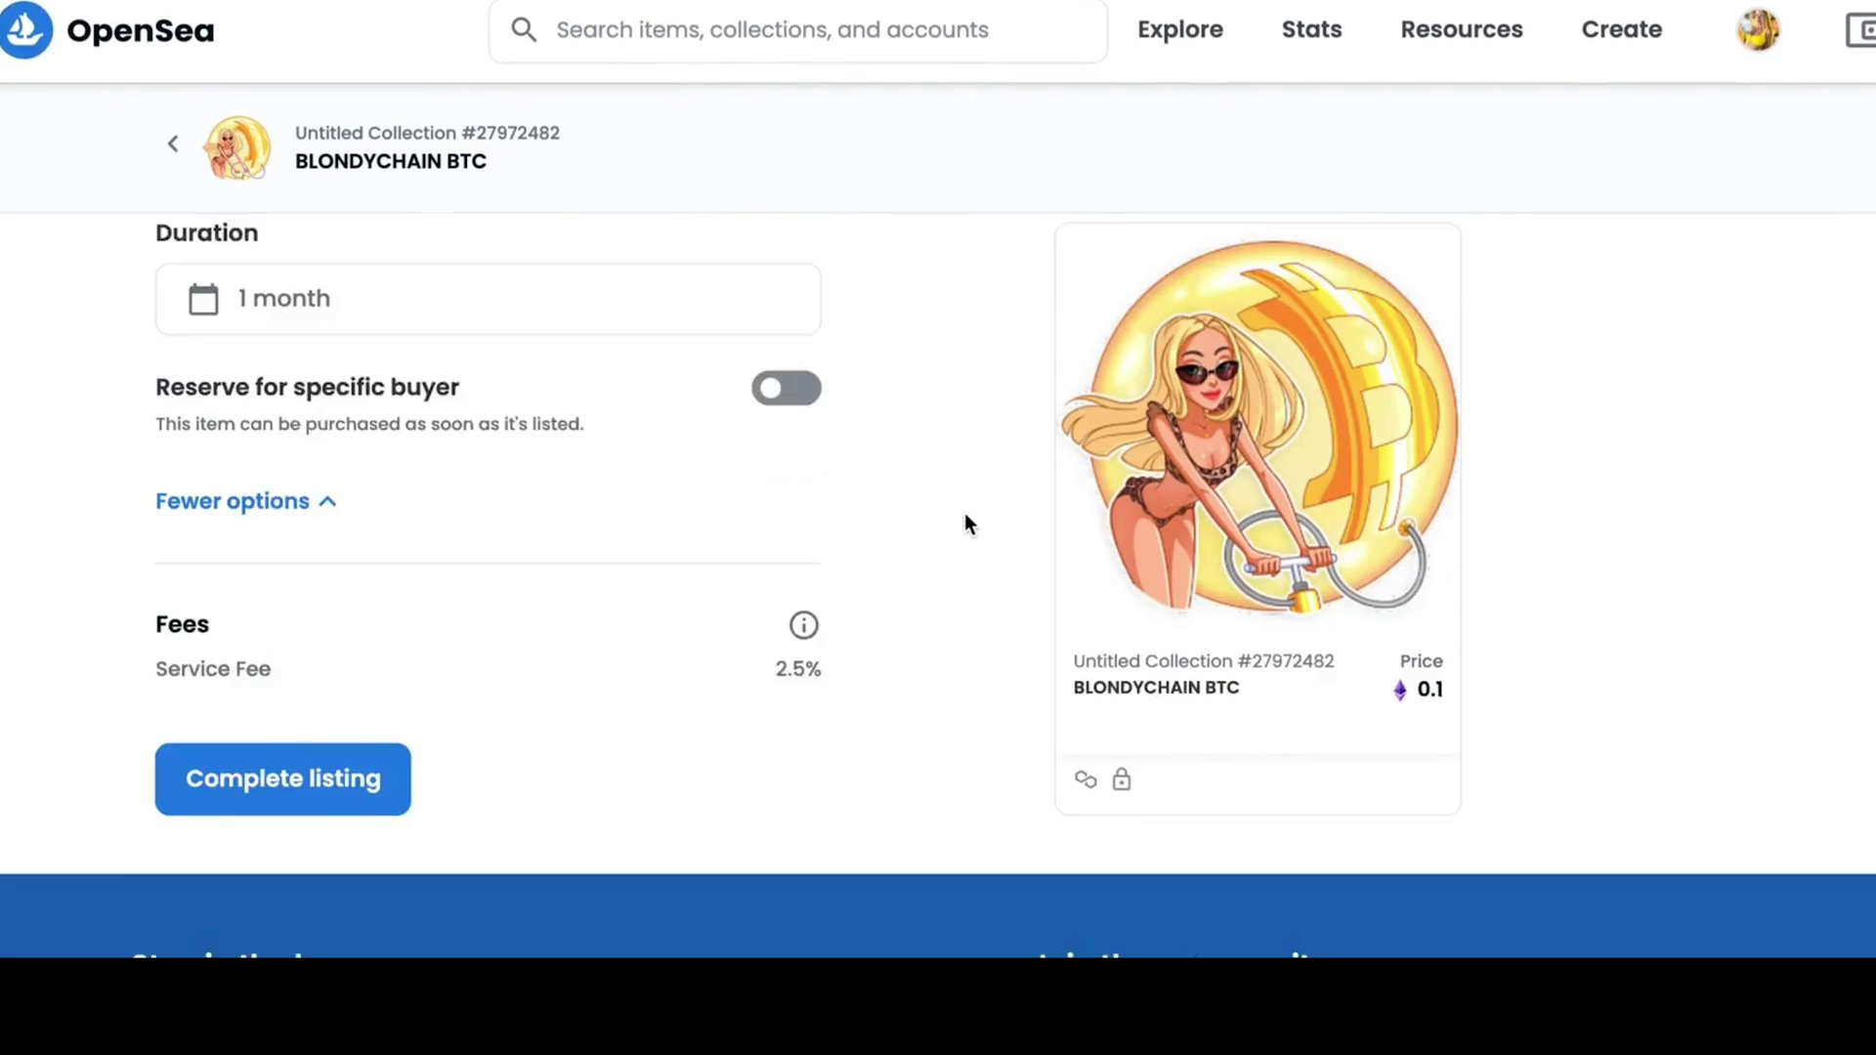
{"action": "left_click", "coordinate": [336, 705]}
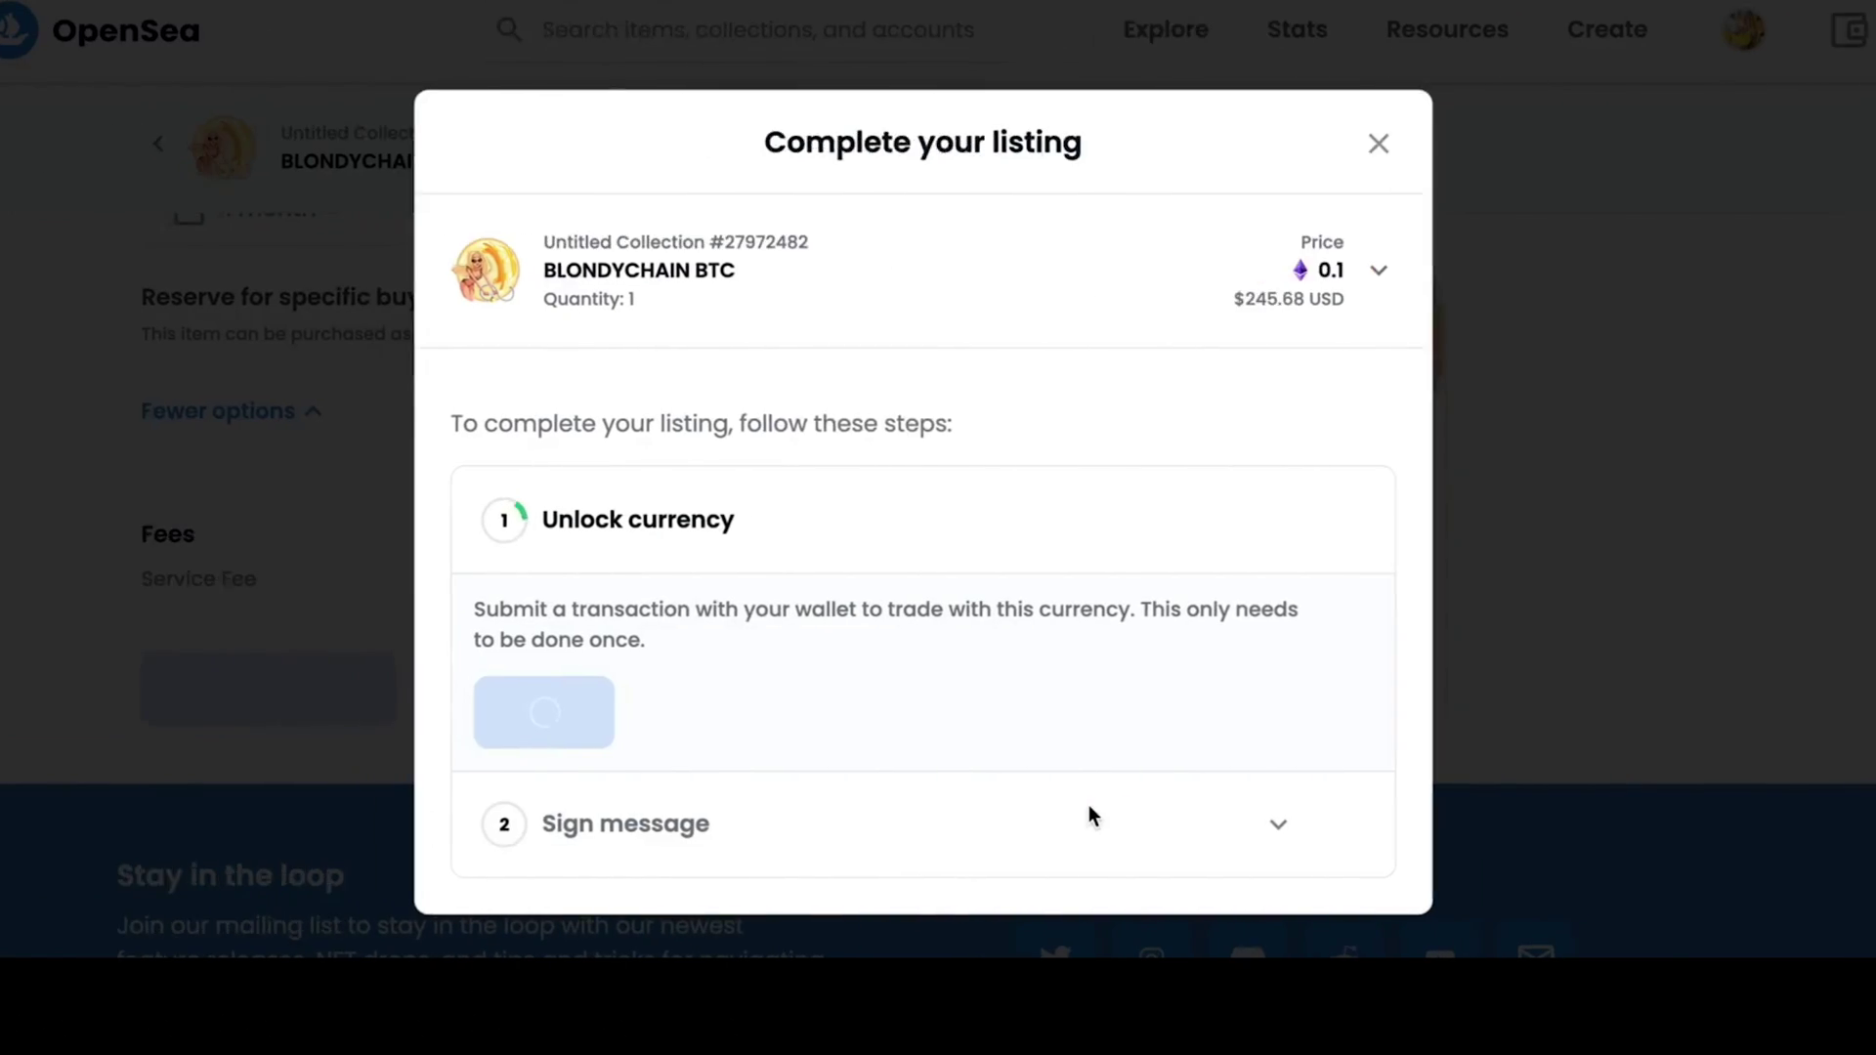
{"action": "left_click", "coordinate": [1429, 39]}
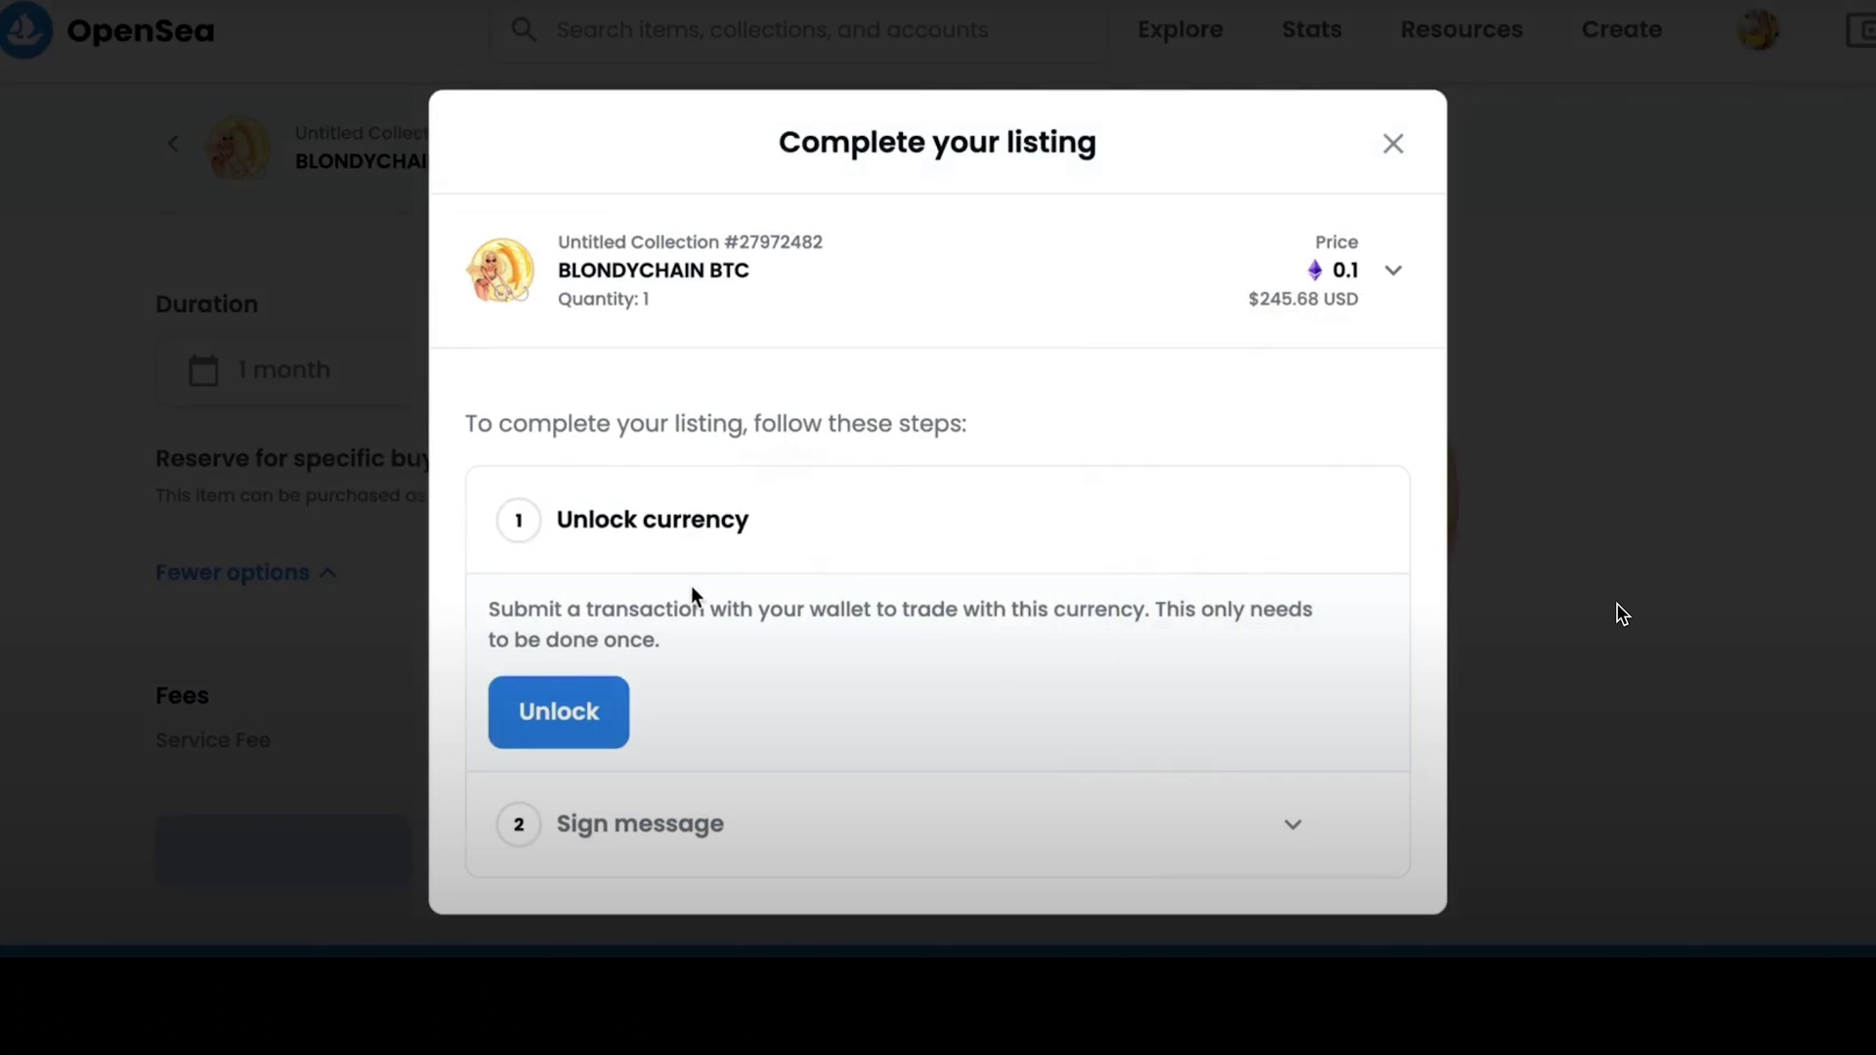
{"action": "left_click", "coordinate": [591, 698]}
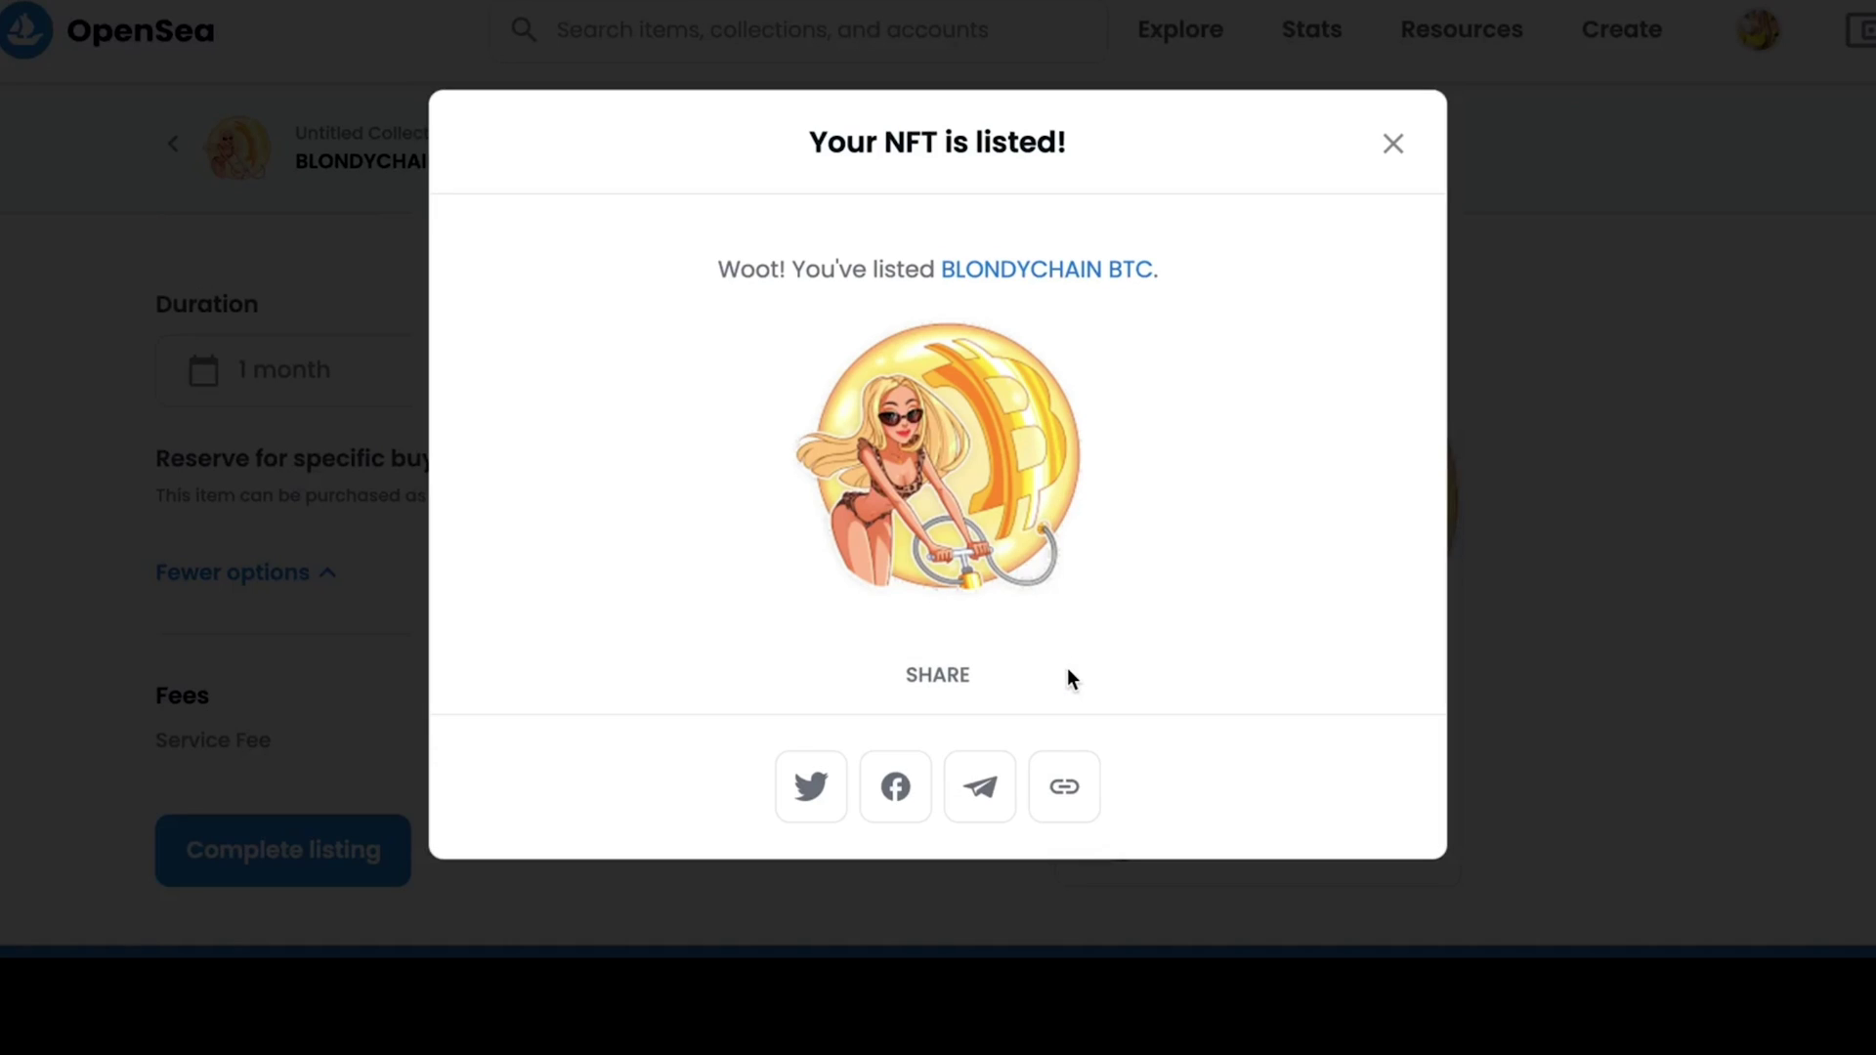
Open the listed item's page and its edit form, and review the settings down to Freeze metadata.
{"action": "left_click", "coordinate": [1054, 272]}
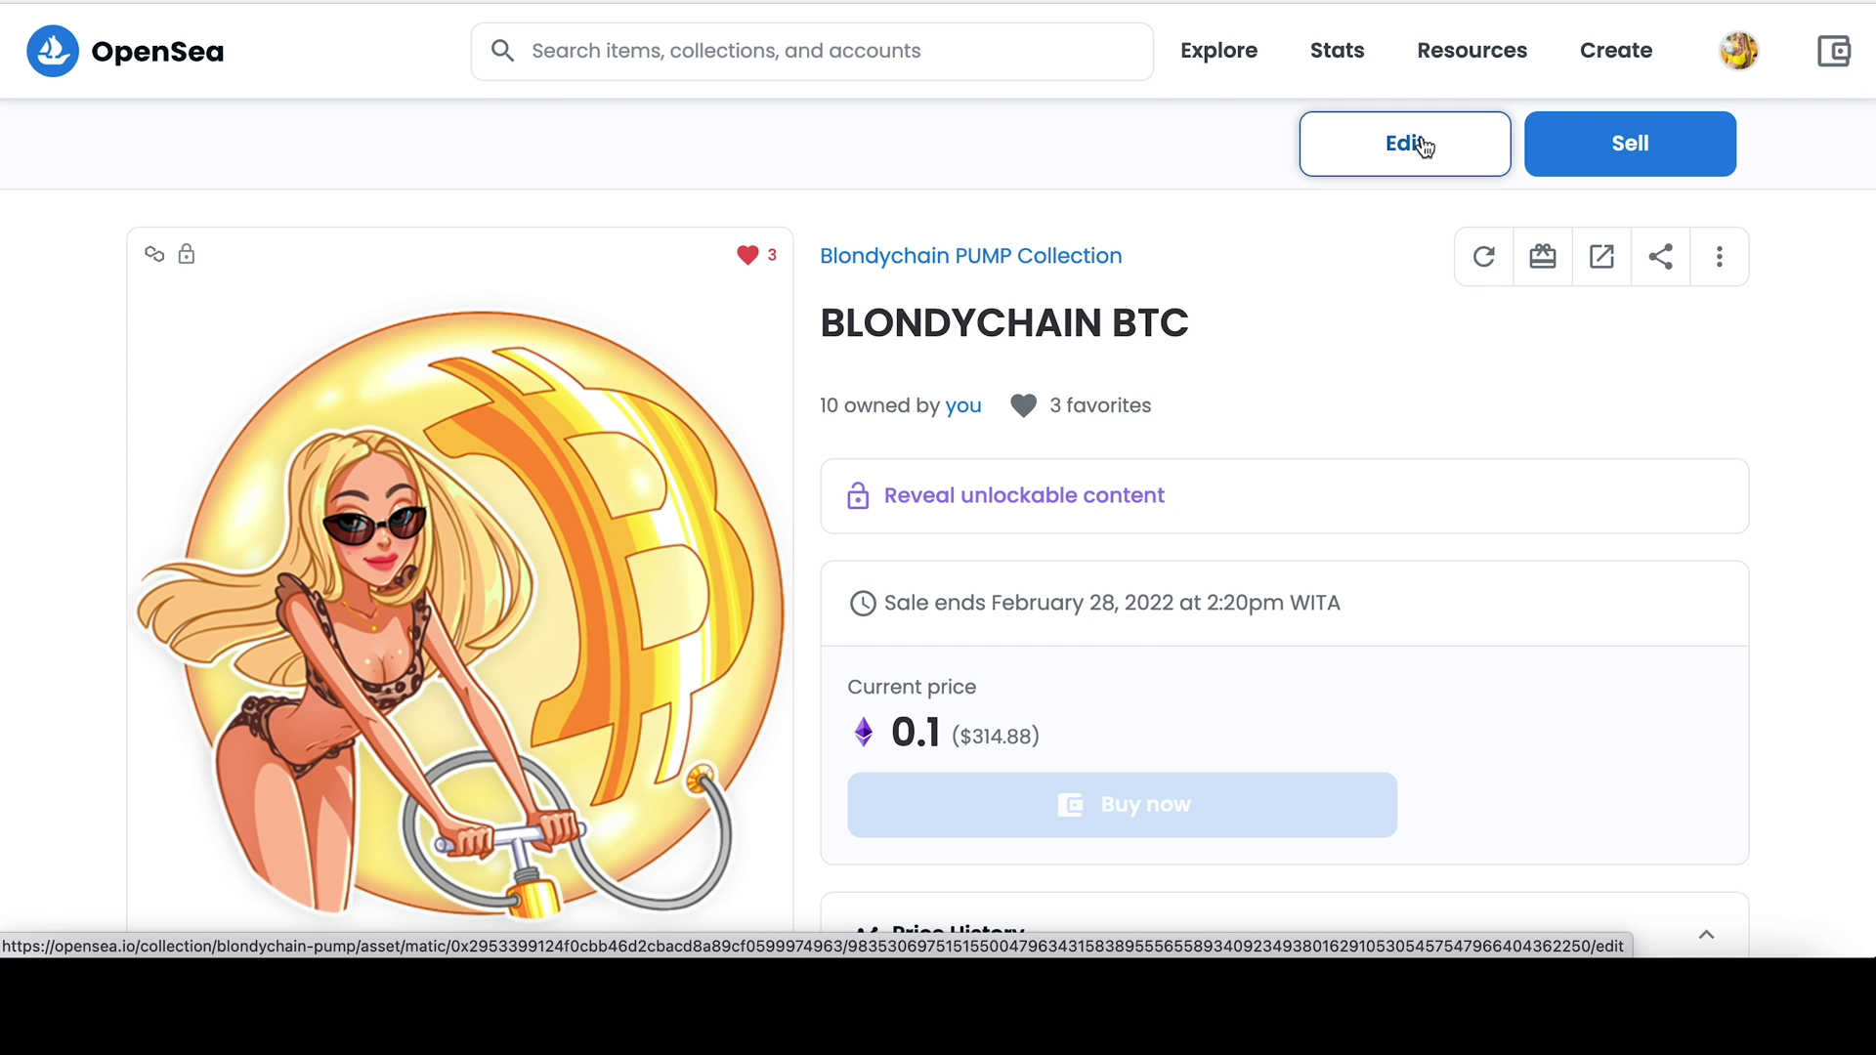
{"action": "left_click", "coordinate": [1407, 145]}
{"action": "scroll", "coordinate": [1030, 608], "scroll_direction": "down", "scroll_amount": 10}
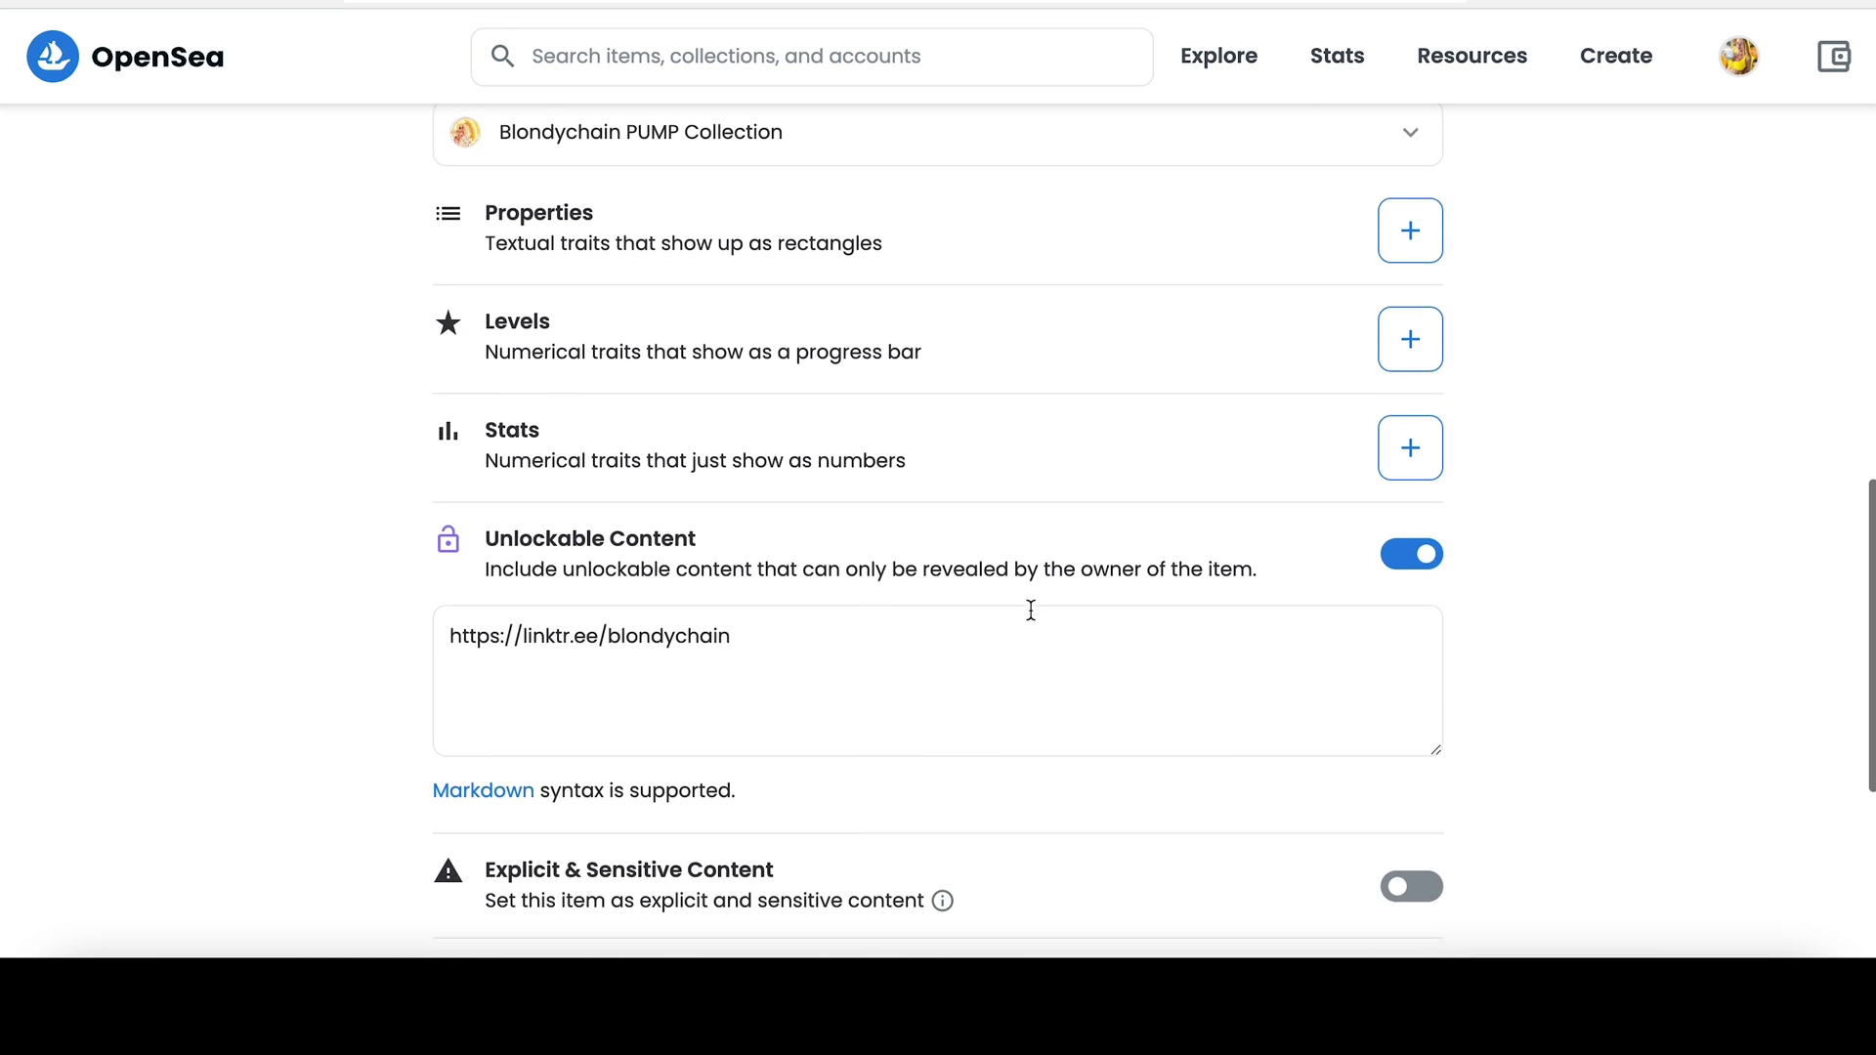
{"action": "scroll", "coordinate": [1030, 608], "scroll_direction": "down", "scroll_amount": 3}
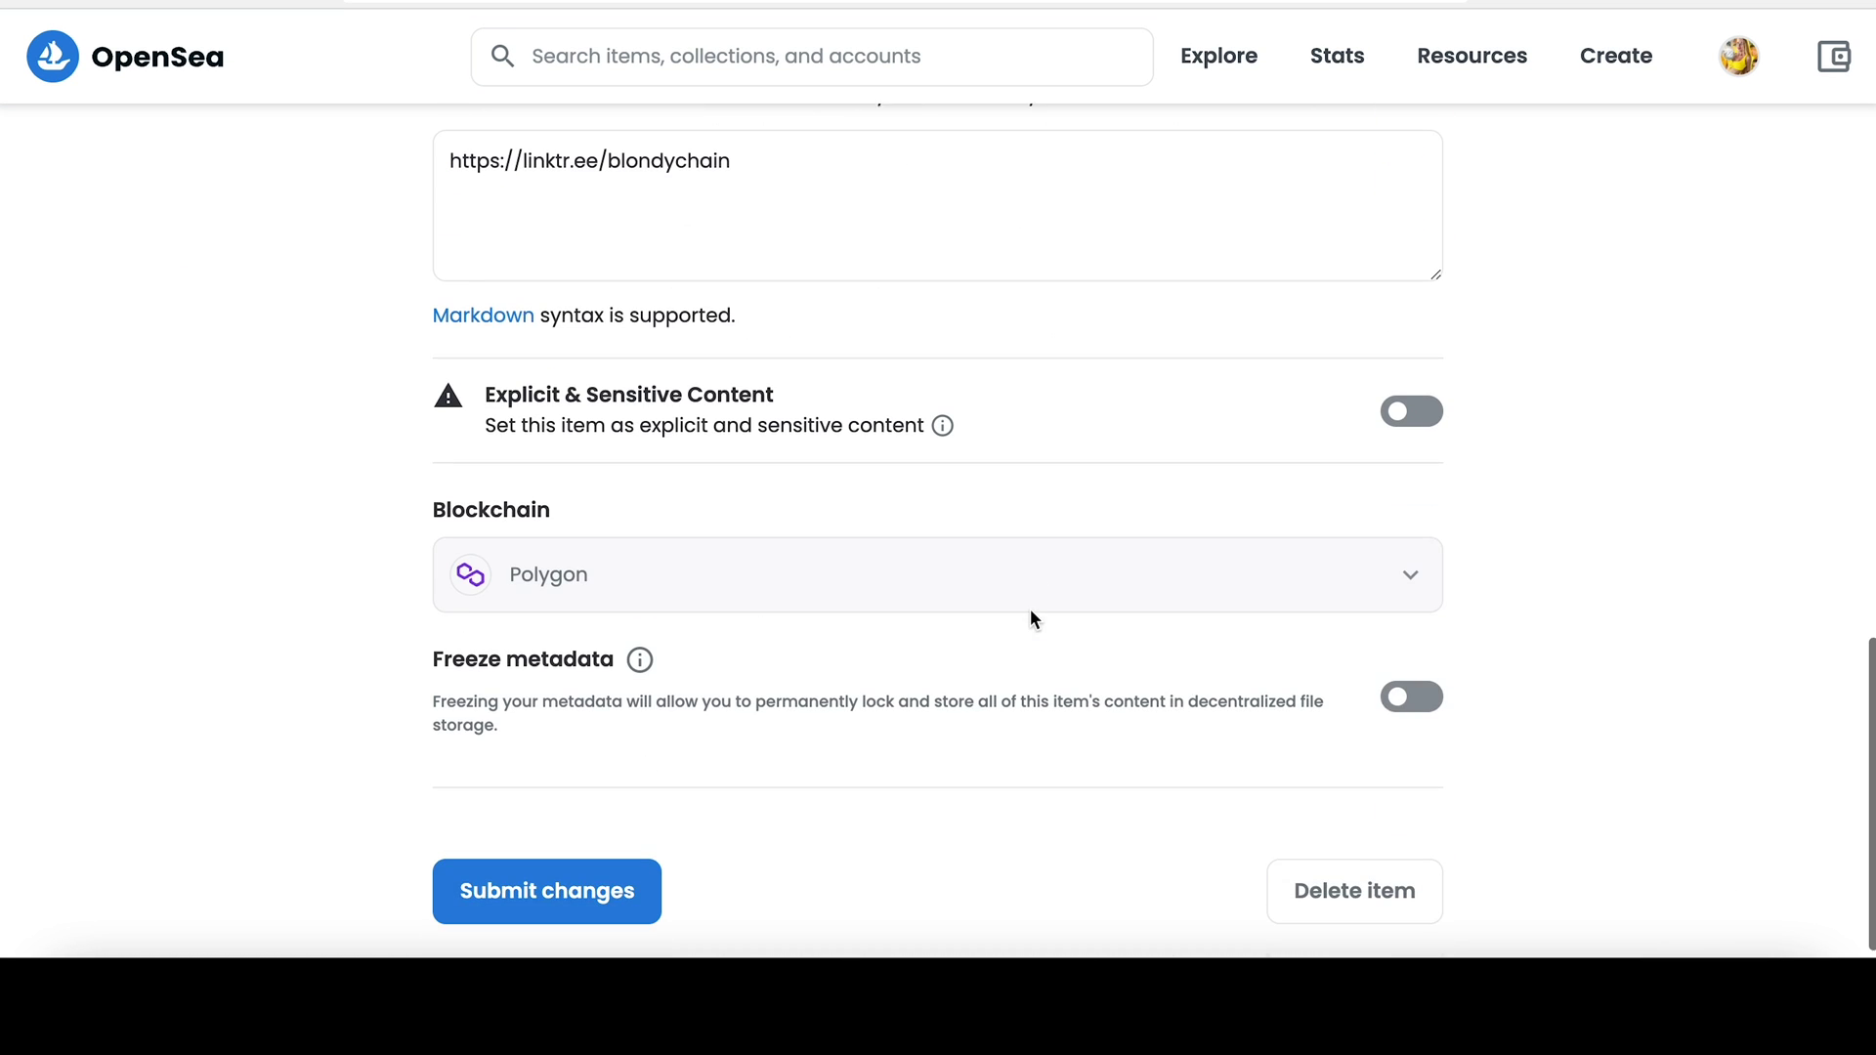
Turn on Freeze metadata for the BLONDYCHAIN BTC item and start the freeze.
{"action": "left_click", "coordinate": [1417, 694]}
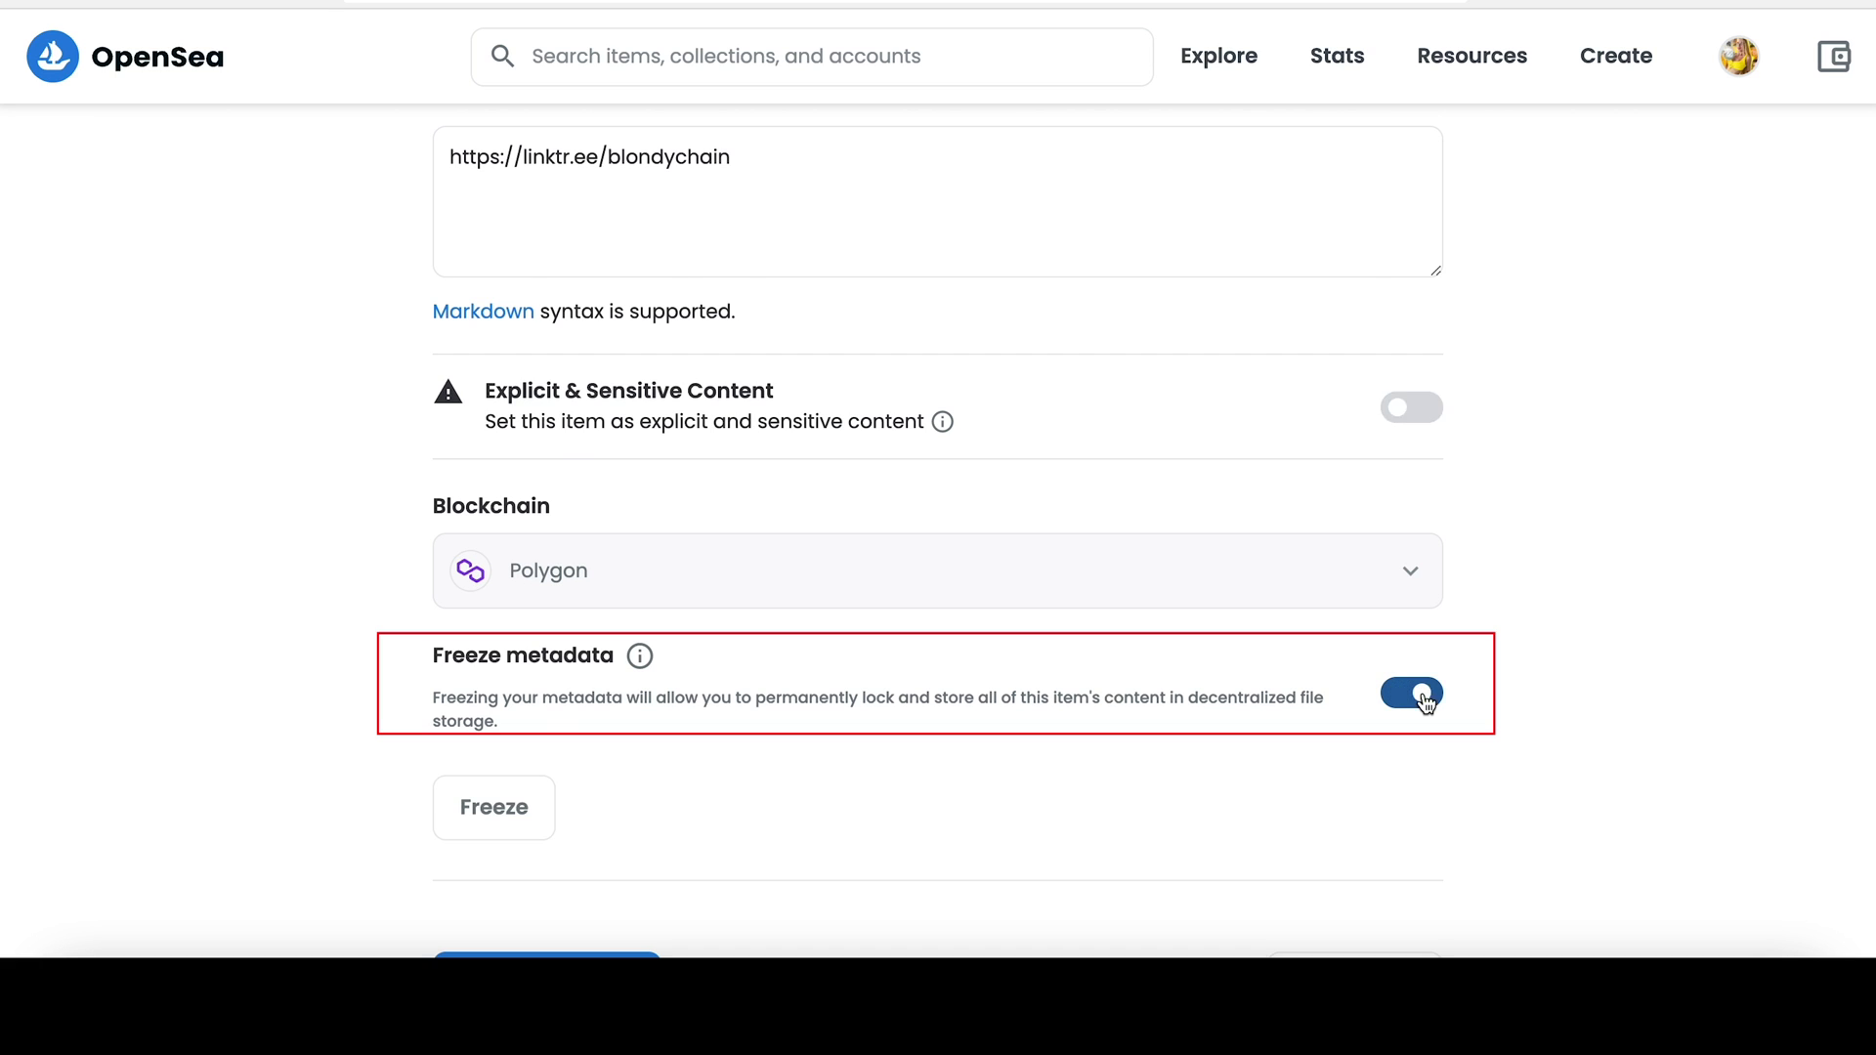
{"action": "scroll", "coordinate": [700, 538], "scroll_direction": "down", "scroll_amount": 1}
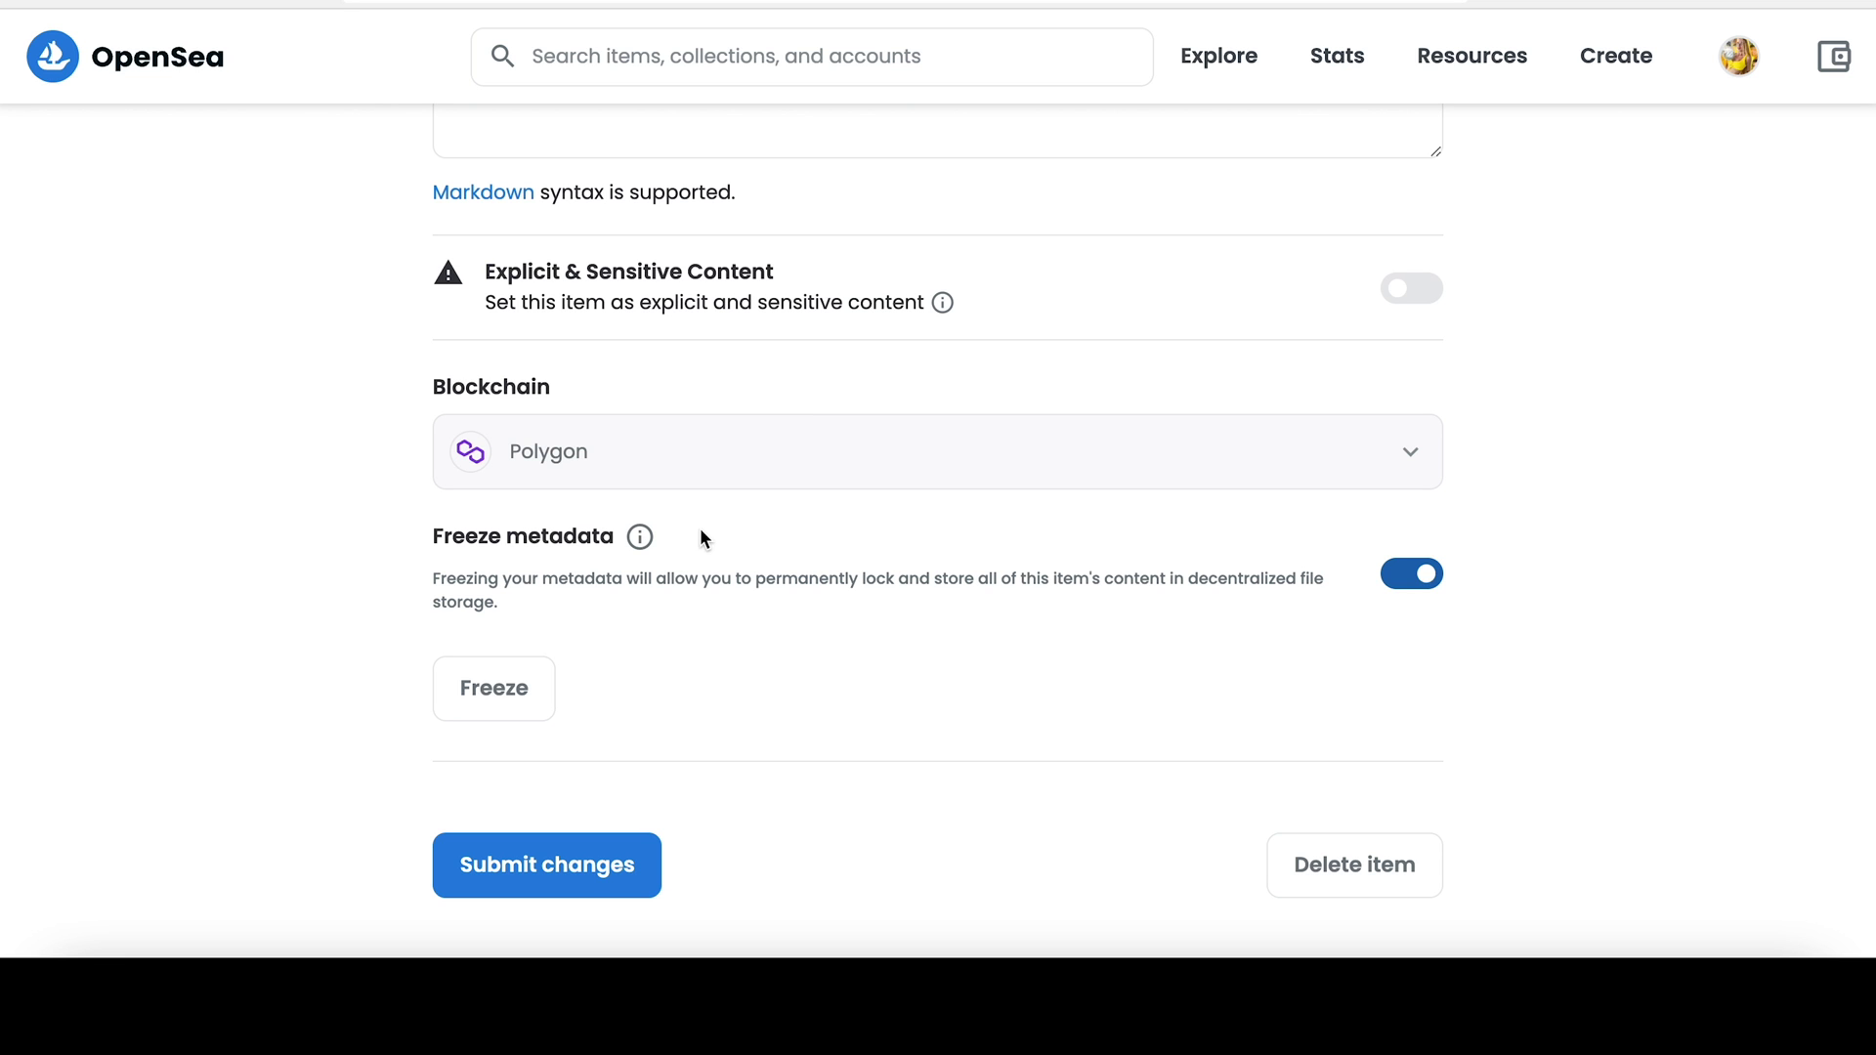
{"action": "left_click", "coordinate": [524, 684]}
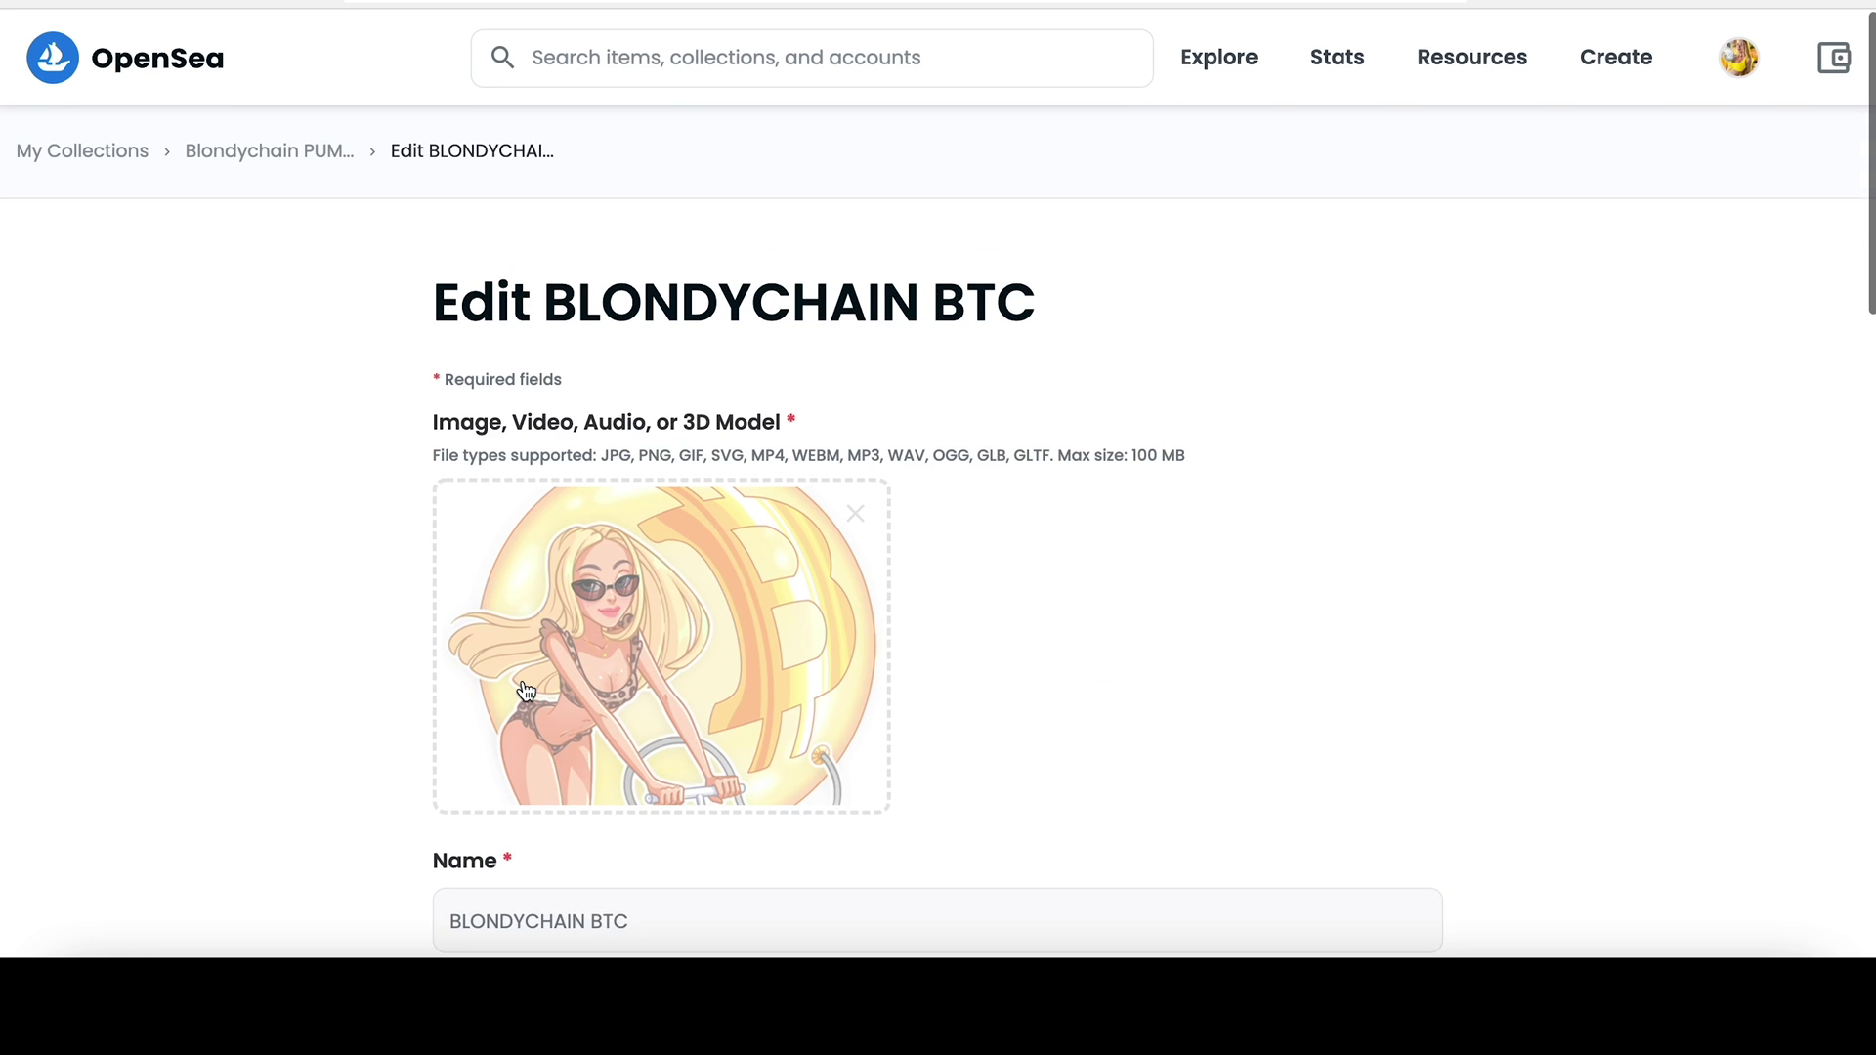
Complete the metadata freeze by accepting permanent IPFS storage and signing in the wallet, and open its transaction details on Polygonscan.
{"action": "scroll", "coordinate": [527, 689], "scroll_direction": "down", "scroll_amount": 3}
{"action": "scroll", "coordinate": [522, 678], "scroll_direction": "down", "scroll_amount": 2}
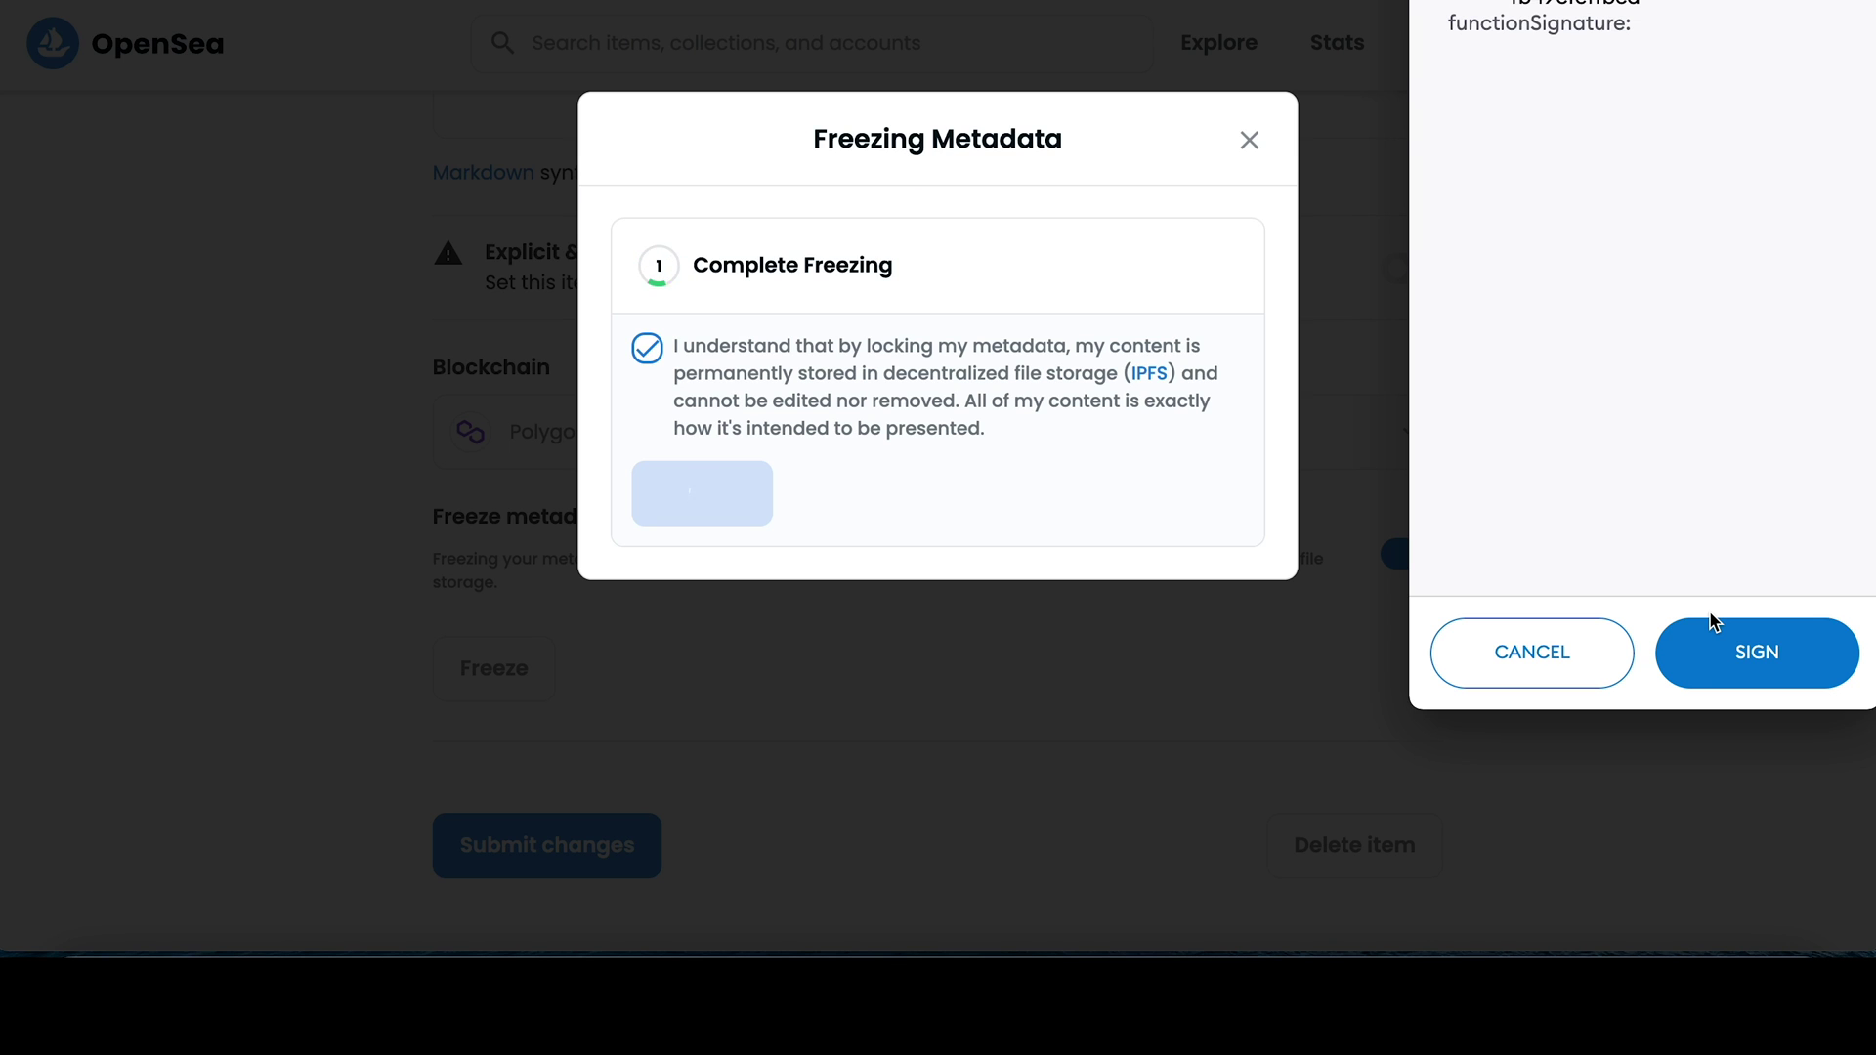
{"action": "left_click", "coordinate": [1715, 623]}
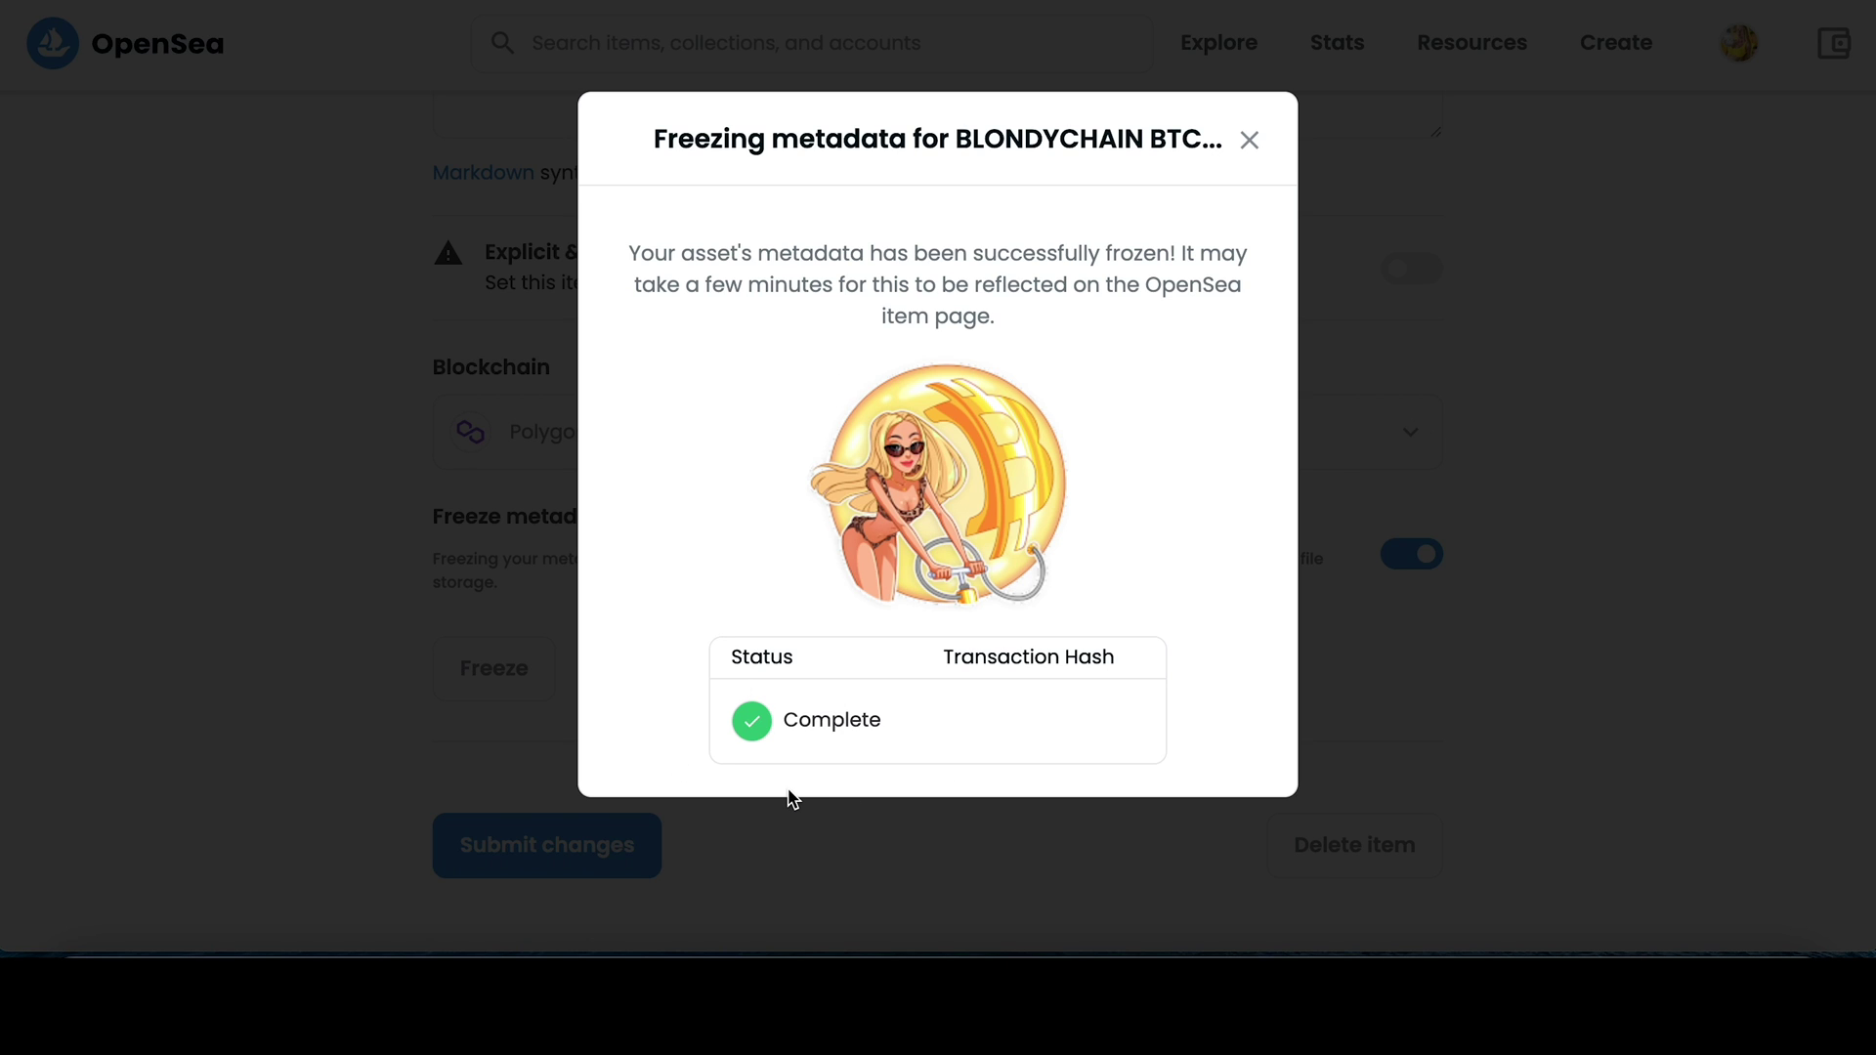
{"action": "left_click", "coordinate": [1009, 738]}
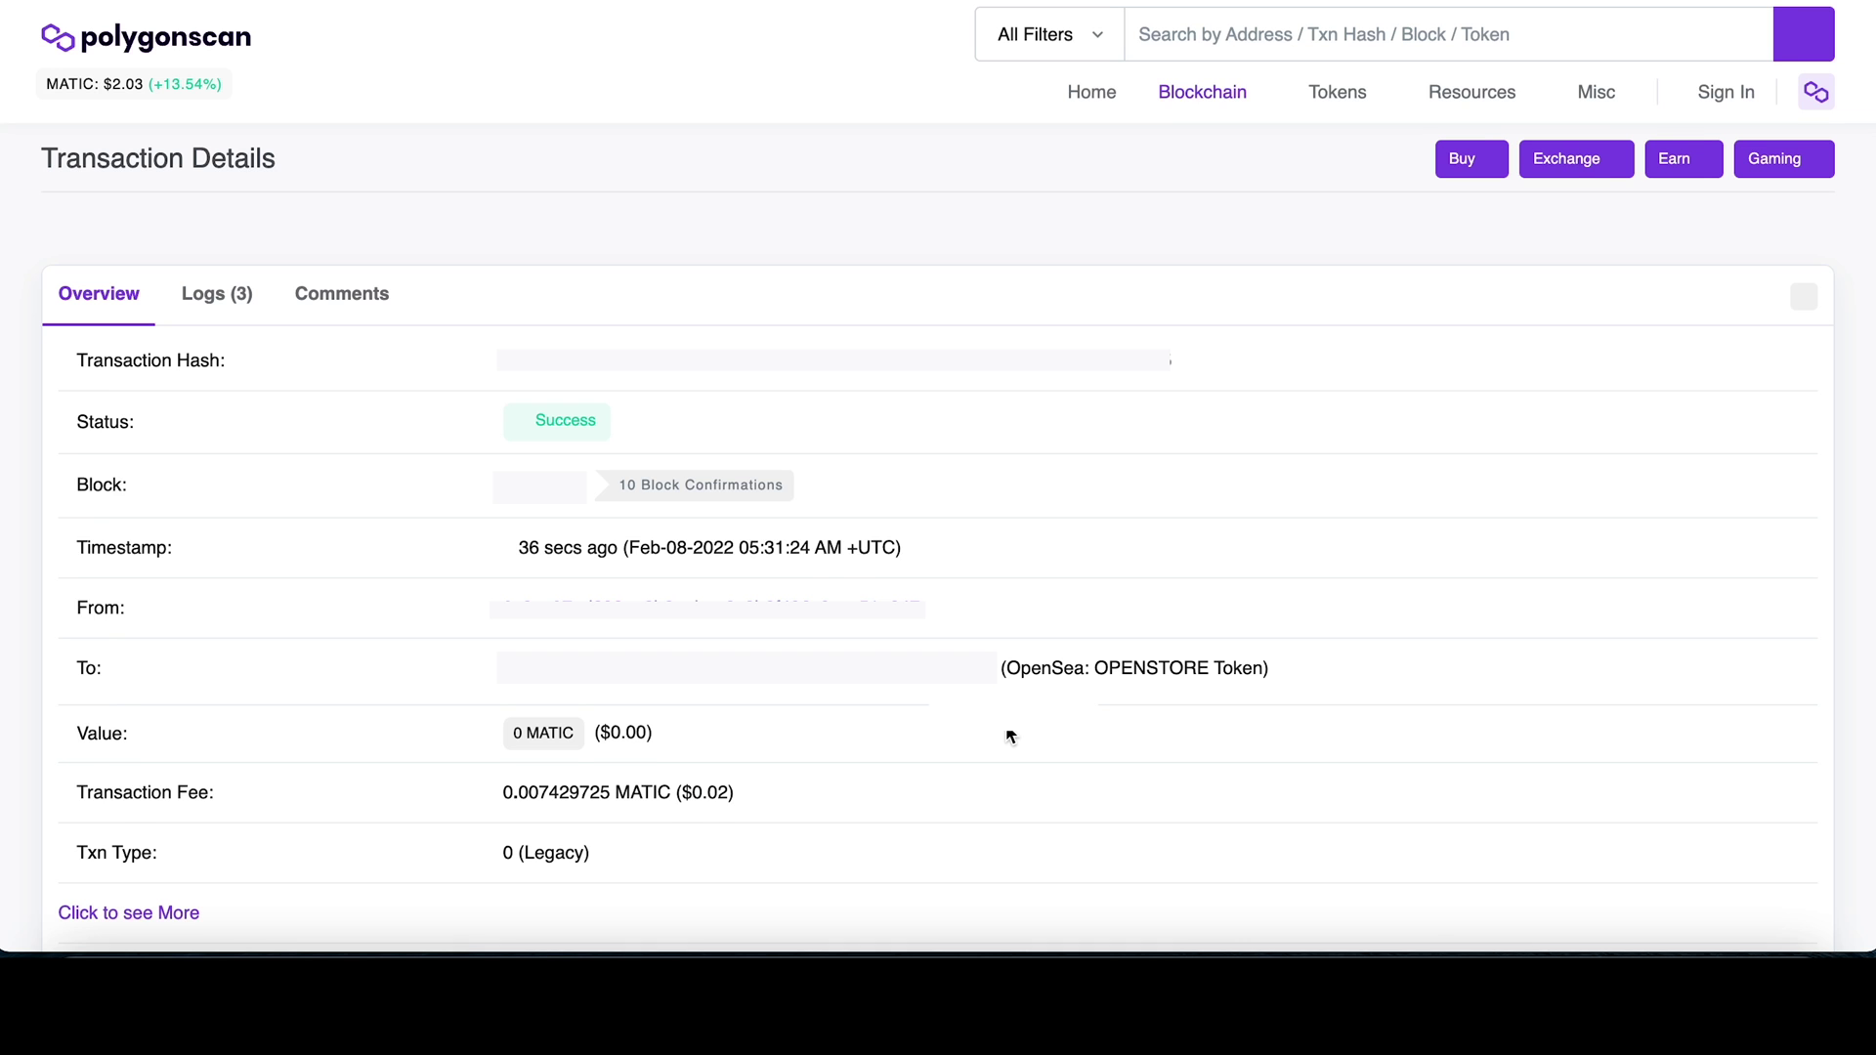